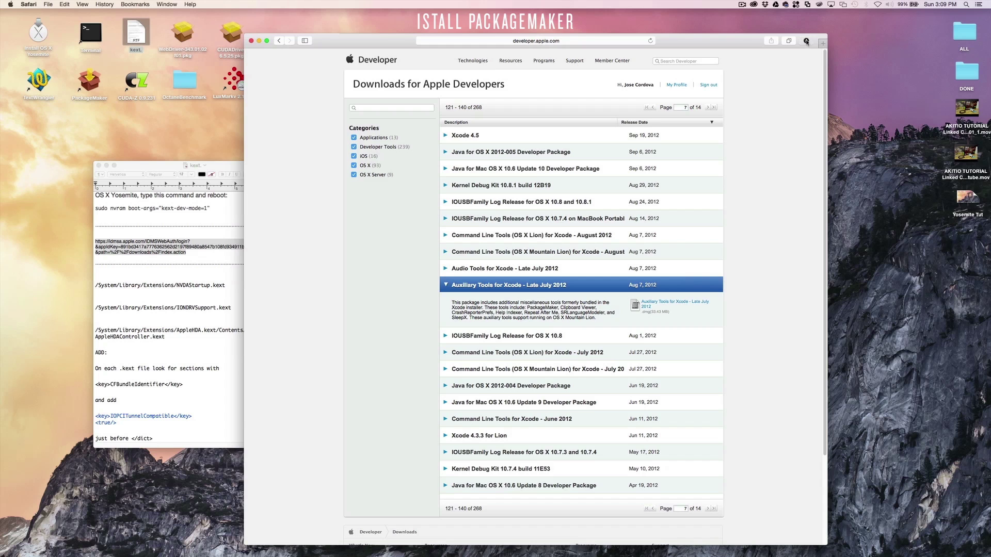
- Open the downloaded Auxiliary Tools disk image and copy PackageMaker out of it using a new Finder window
{"action": "left_click", "coordinate": [806, 41]}
{"action": "double_click", "coordinate": [786, 70]}
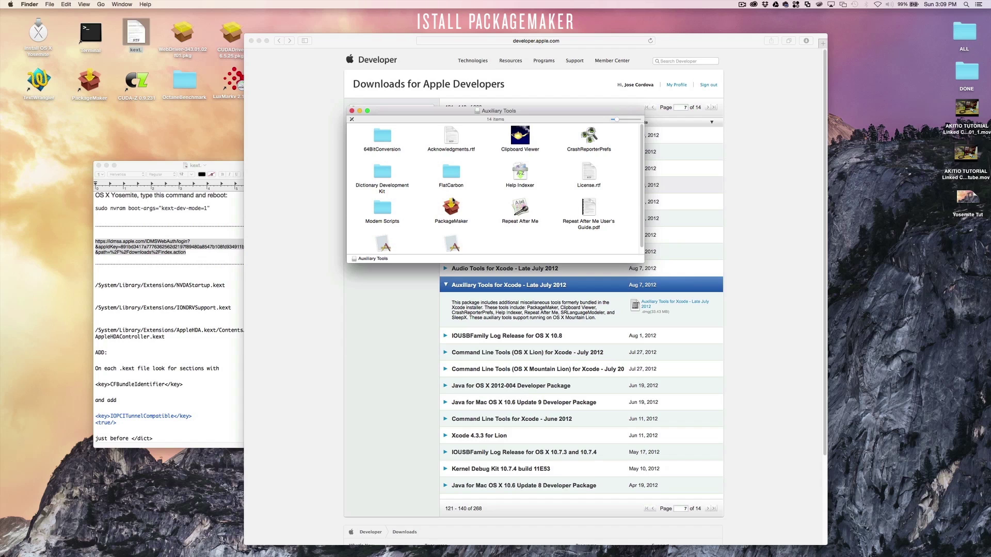
{"action": "key", "text": "super+n"}
{"action": "left_click_drag", "start_coordinate": [452, 202], "coordinate": [62, 196]}
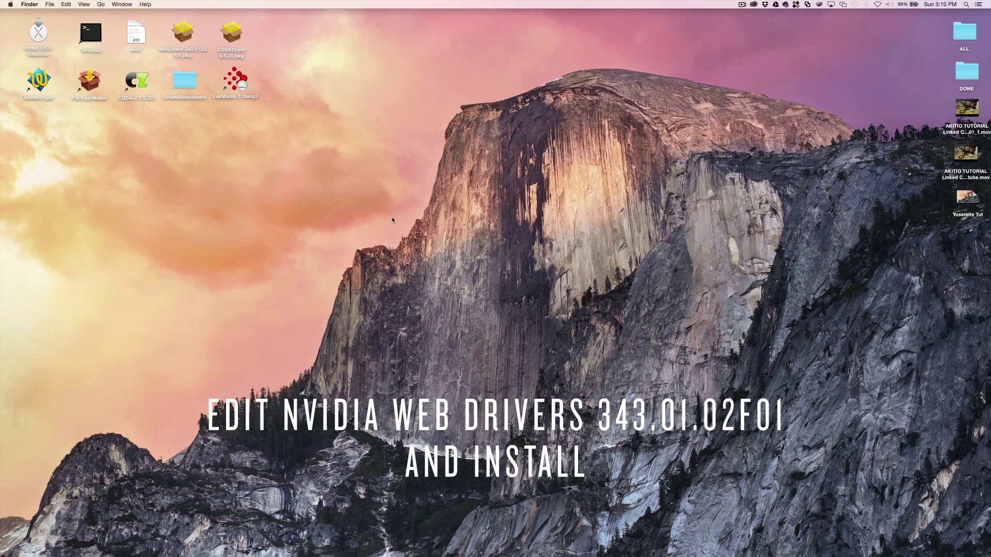
- Open WebDriver-343.01.02f01.pkg in Flat Package Editor and extract its Distribution file to the desktop
{"action": "right_click", "coordinate": [179, 34]}
{"action": "mouse_move", "coordinate": [188, 45]}
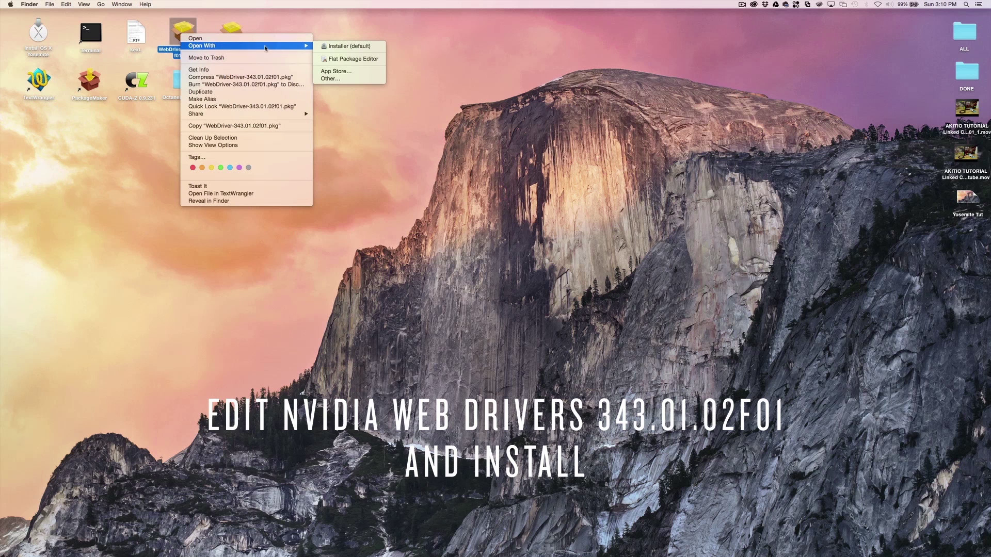
{"action": "left_click", "coordinate": [325, 59]}
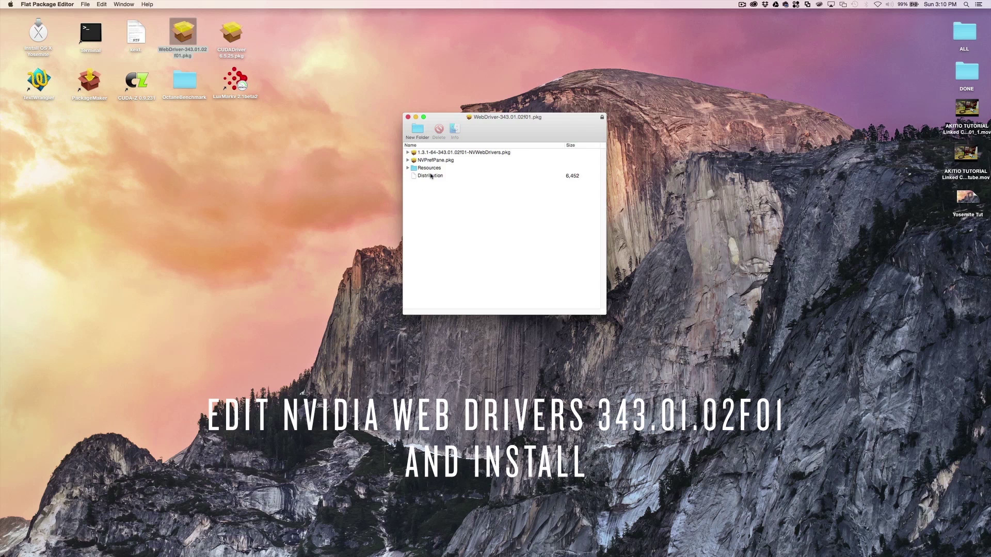
{"action": "left_click_drag", "start_coordinate": [435, 179], "coordinate": [353, 197]}
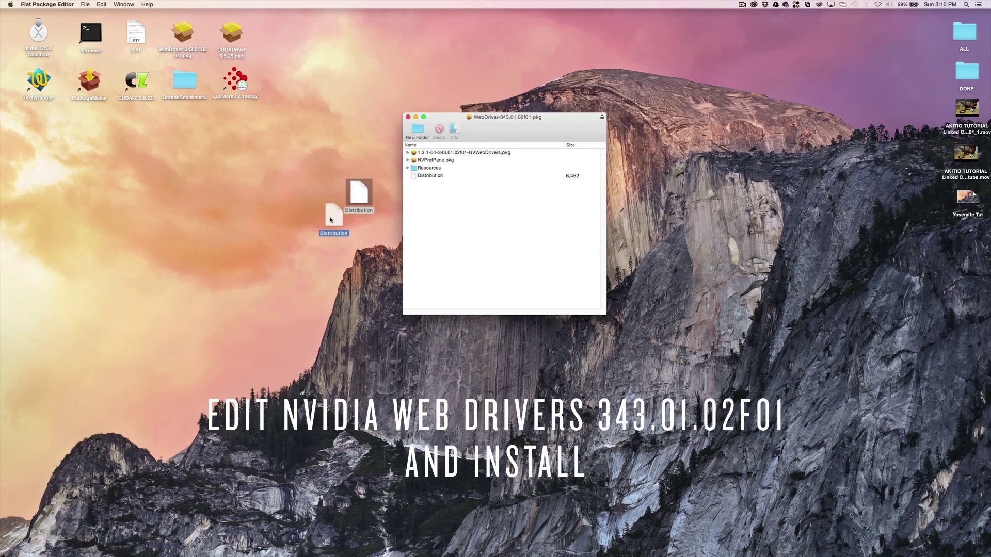
- Delete the original Distribution file from the WebDriver package
{"action": "left_click", "coordinate": [429, 178]}
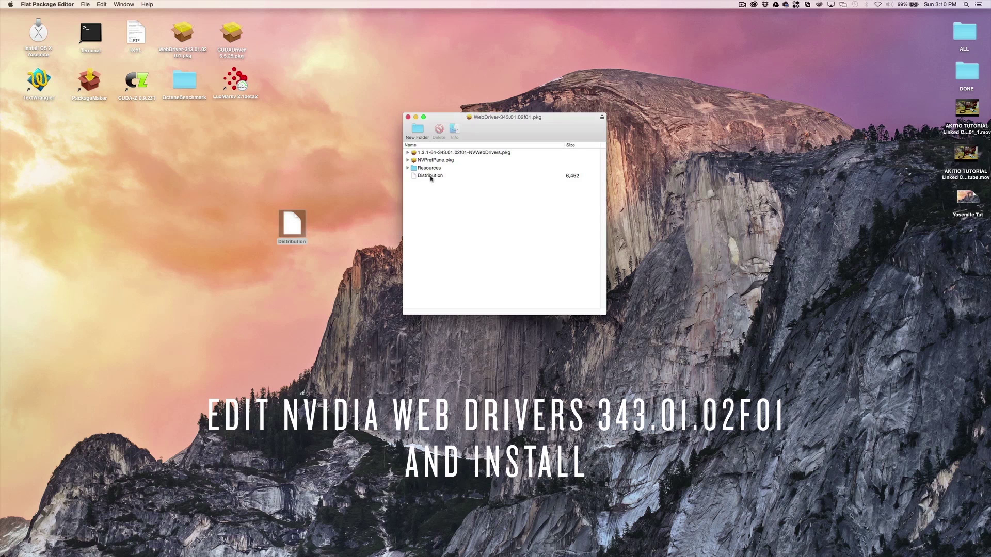
{"action": "left_click", "coordinate": [429, 179]}
{"action": "left_click", "coordinate": [440, 132]}
- Open the extracted Distribution file in TextEdit, delete the line "if (!validateHardware()) return false;" and close the file
{"action": "right_click", "coordinate": [292, 224]}
{"action": "mouse_move", "coordinate": [303, 237]}
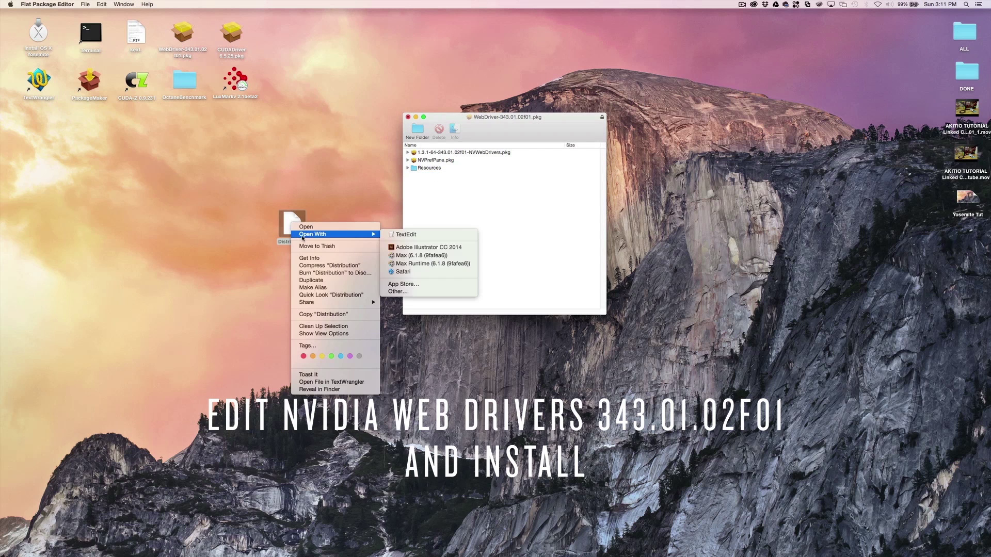
{"action": "left_click", "coordinate": [397, 235]}
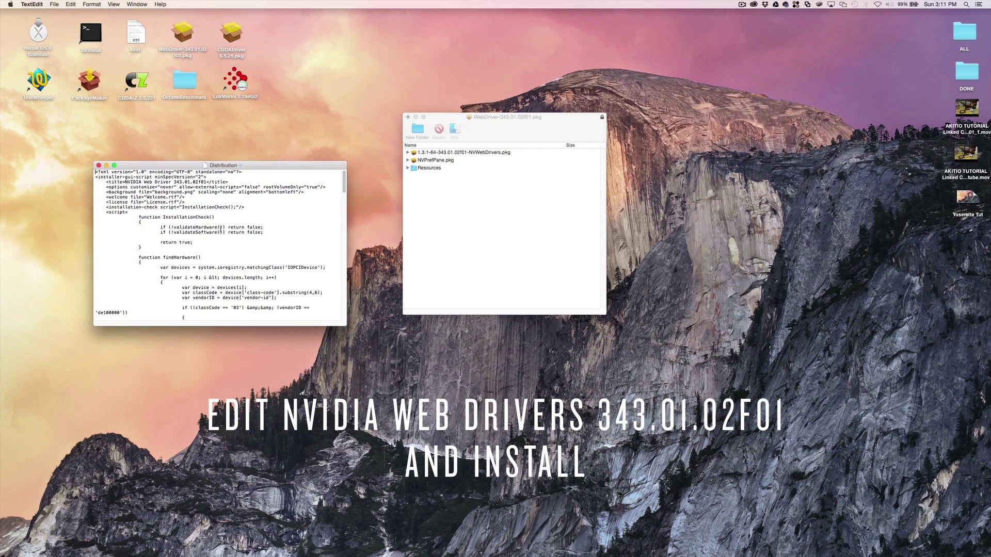
{"action": "left_click_drag", "start_coordinate": [160, 227], "coordinate": [264, 228]}
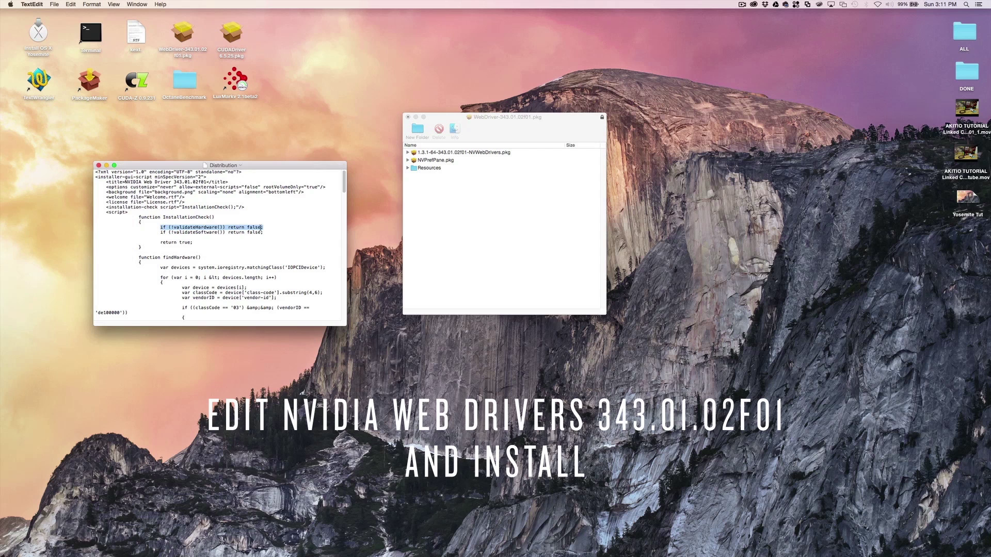
{"action": "key", "text": "BackSpace"}
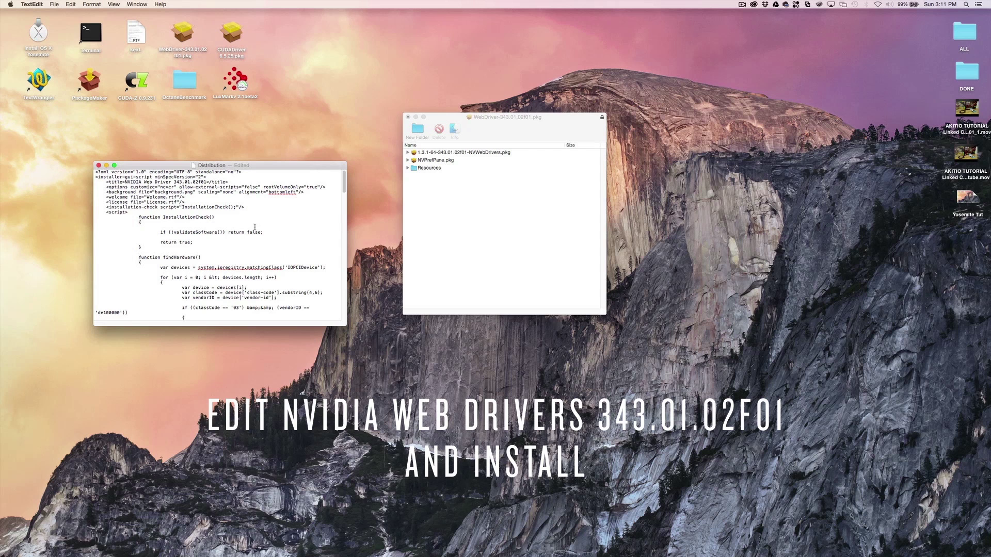
{"action": "left_click", "coordinate": [99, 165]}
- Add the edited Distribution file back into the WebDriver package, then close the package and save its changes
{"action": "left_click_drag", "start_coordinate": [284, 224], "coordinate": [426, 197]}
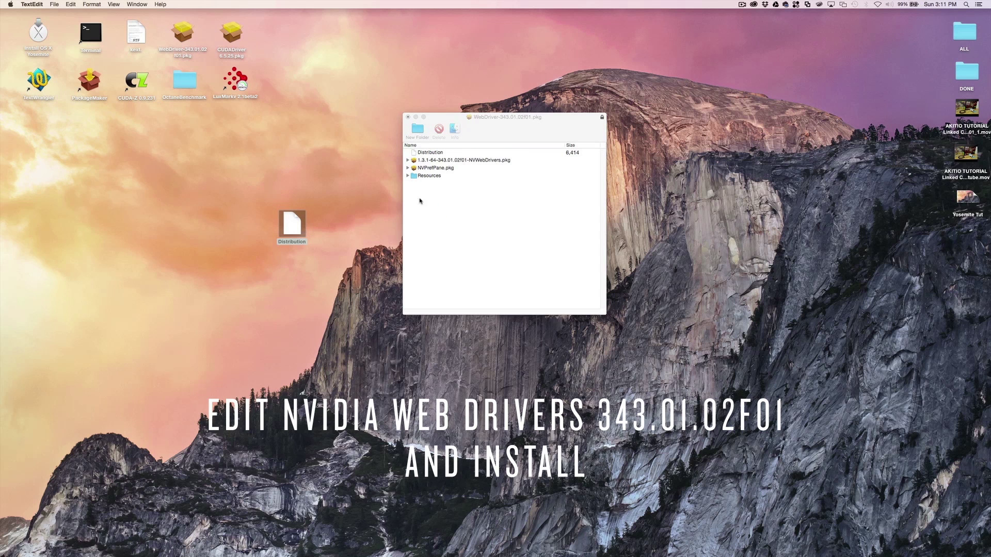
{"action": "left_click", "coordinate": [450, 123]}
{"action": "key", "text": "super+w"}
{"action": "left_click", "coordinate": [562, 182]}
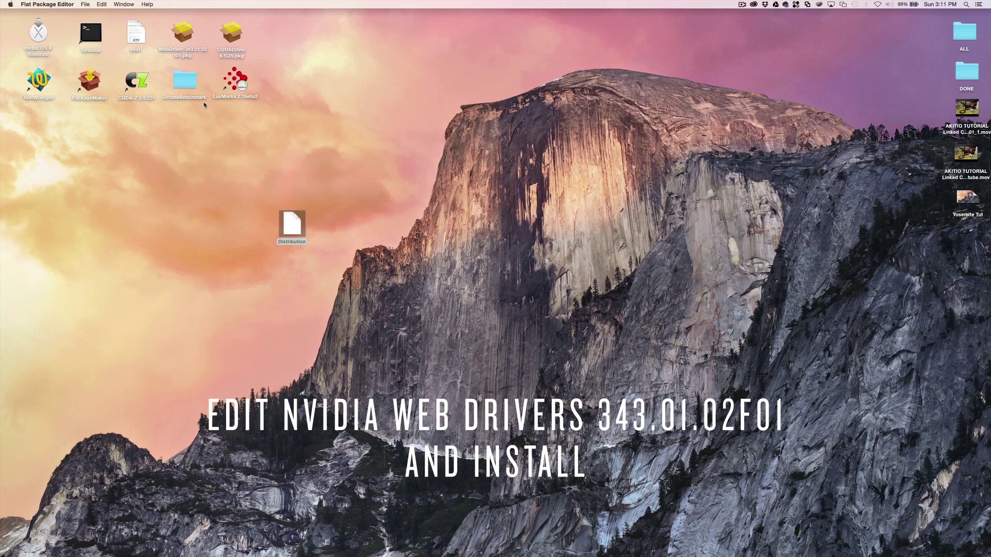
- Install the edited NVIDIA WebDriver package, agreeing to the licence, entering the account password and accepting the required restart
{"action": "double_click", "coordinate": [184, 34]}
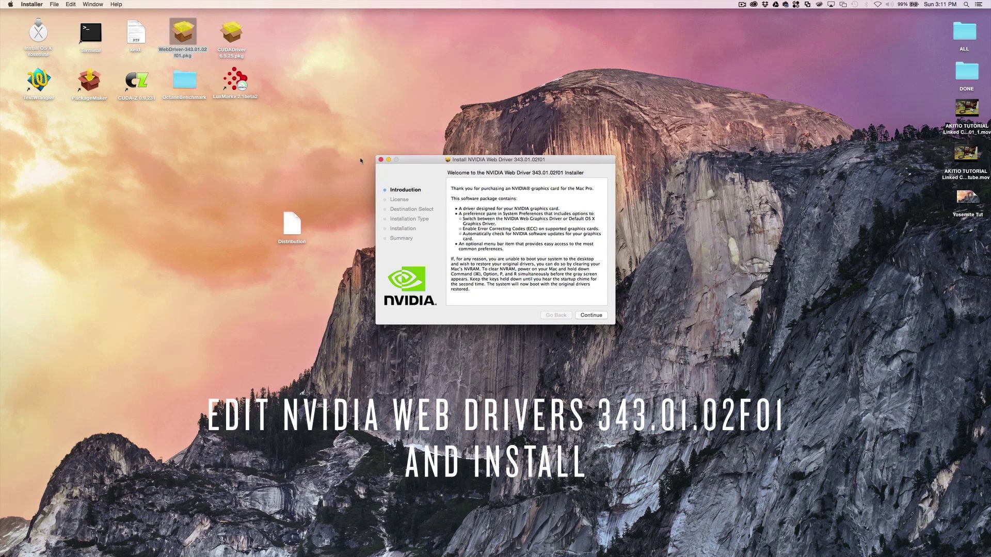
{"action": "left_click", "coordinate": [589, 316]}
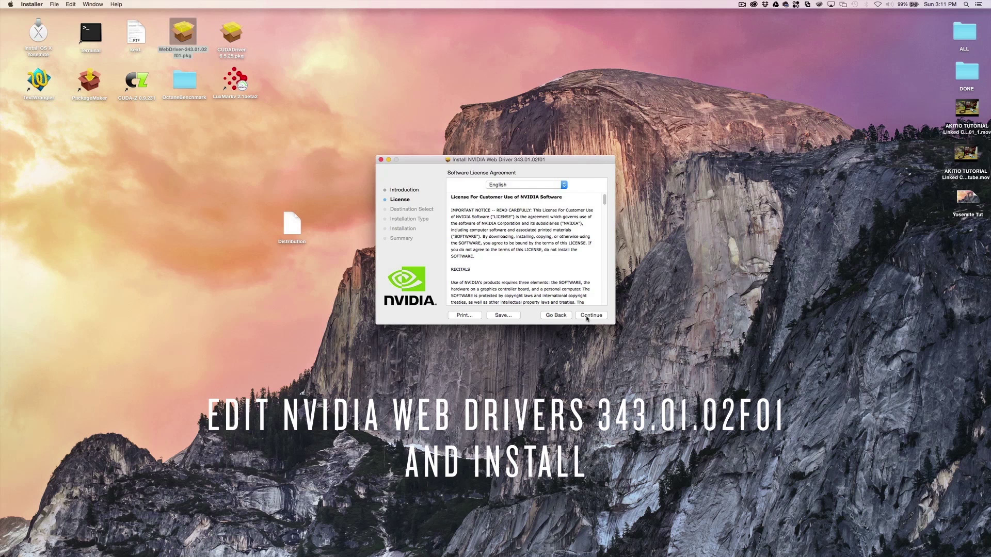
{"action": "left_click", "coordinate": [587, 317]}
{"action": "left_click", "coordinate": [575, 222]}
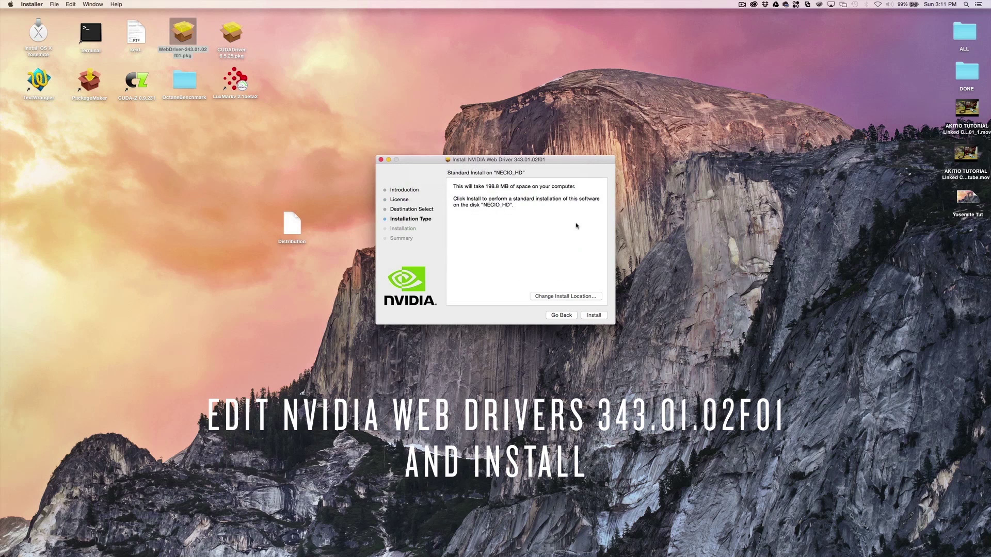
{"action": "left_click", "coordinate": [594, 315]}
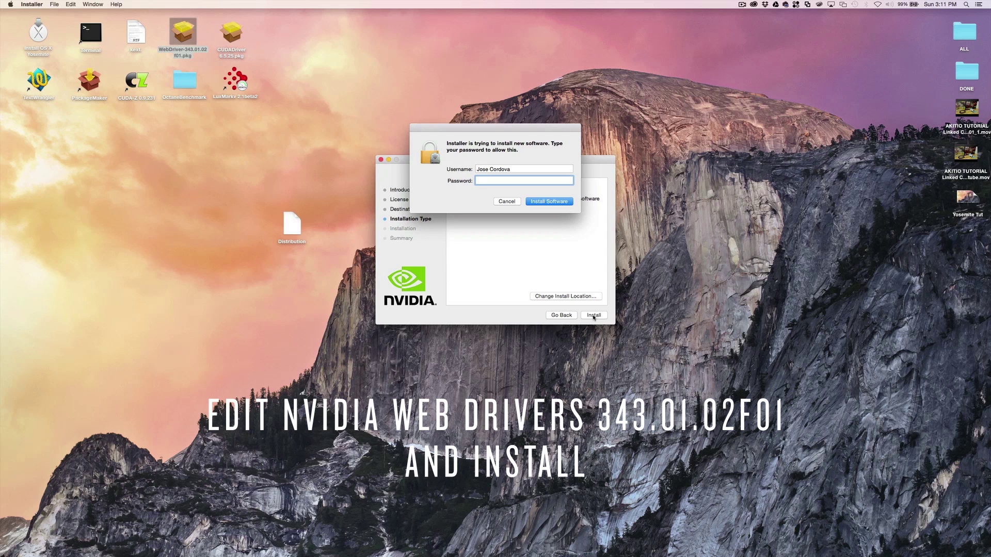
{"action": "type", "text": "*******"}
{"action": "key", "text": "Return"}
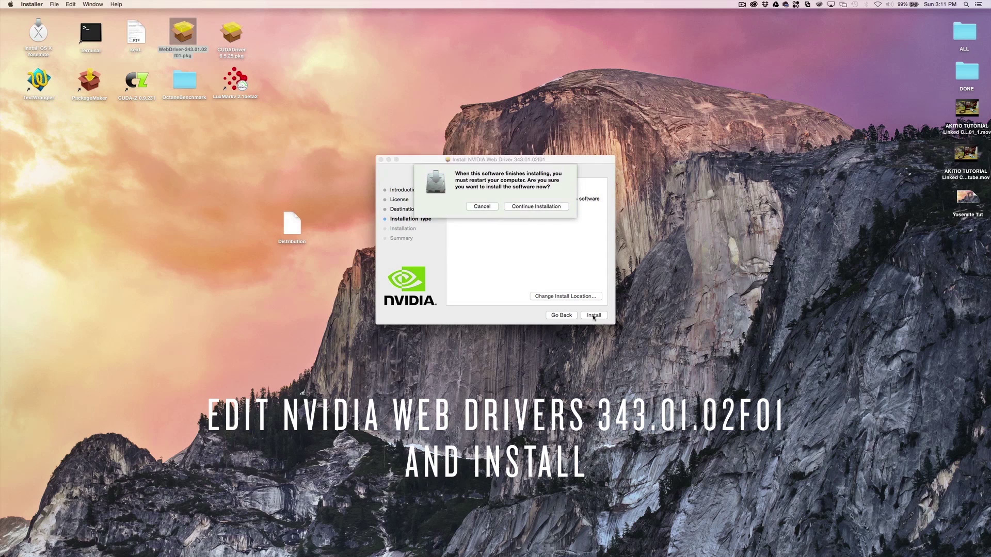
{"action": "left_click", "coordinate": [537, 208]}
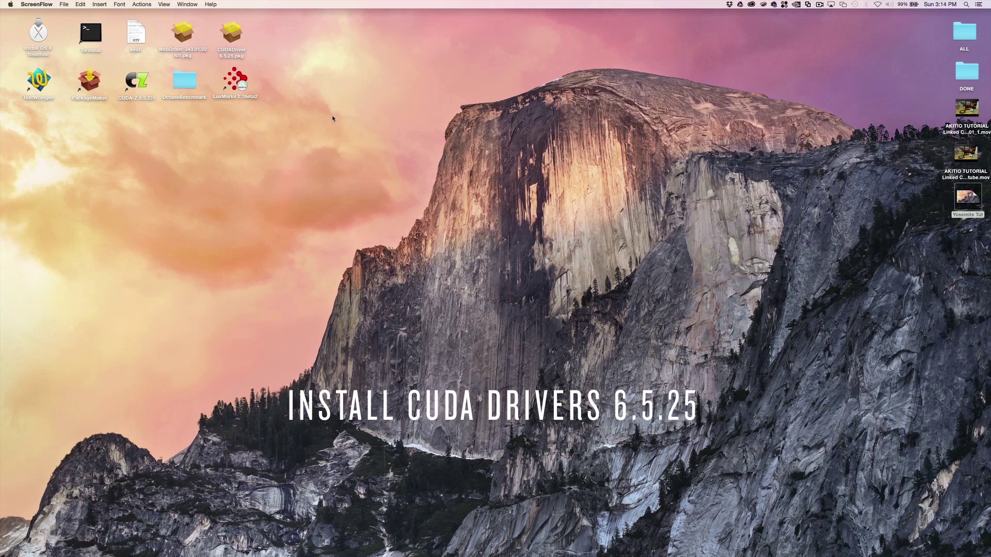
- Install the CUDA driver from CUDADriver 6.5.25.pkg, agreeing to the licence and entering the account password, and close the installer
{"action": "double_click", "coordinate": [234, 38]}
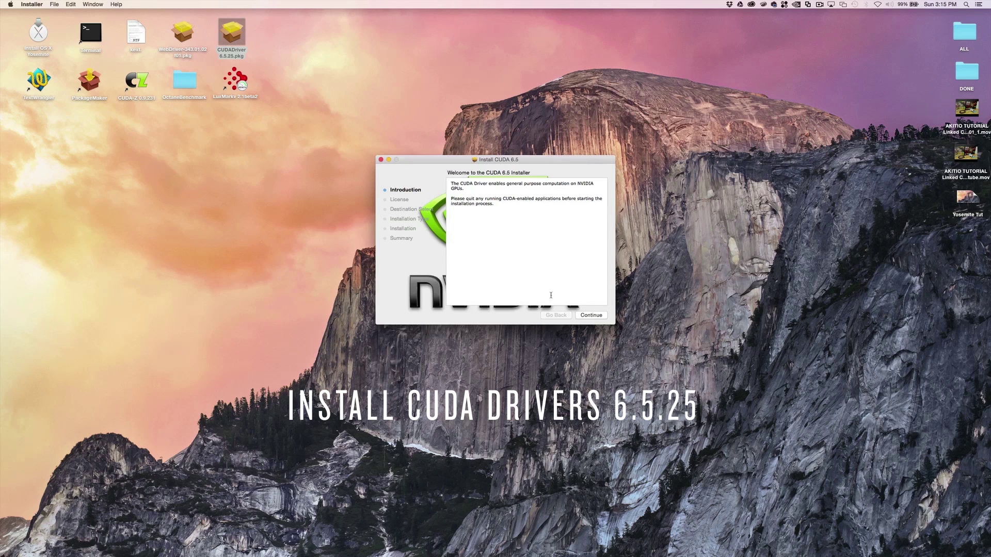
{"action": "left_click", "coordinate": [592, 315]}
{"action": "left_click", "coordinate": [592, 315]}
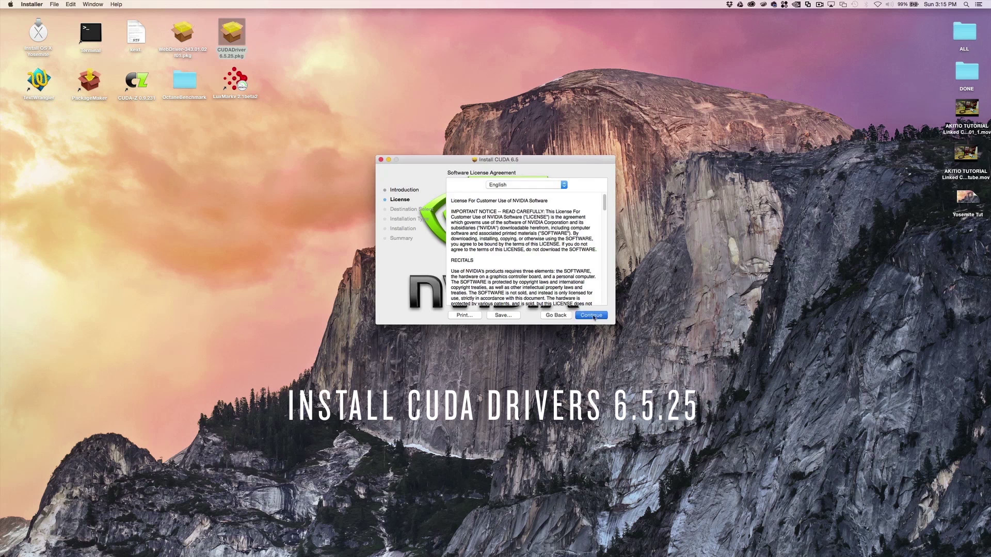
{"action": "left_click", "coordinate": [574, 212]}
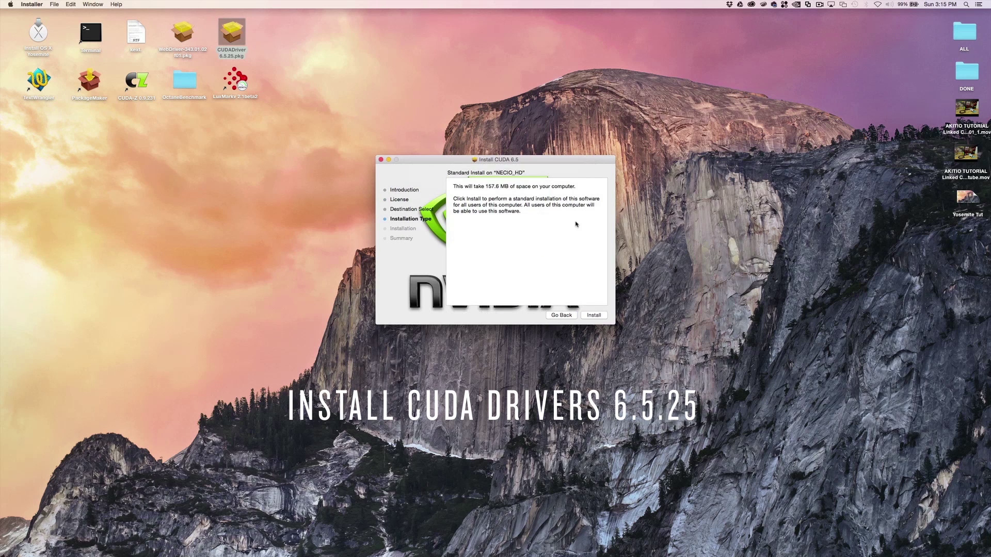
{"action": "left_click", "coordinate": [593, 315]}
{"action": "type", "text": "••••••"}
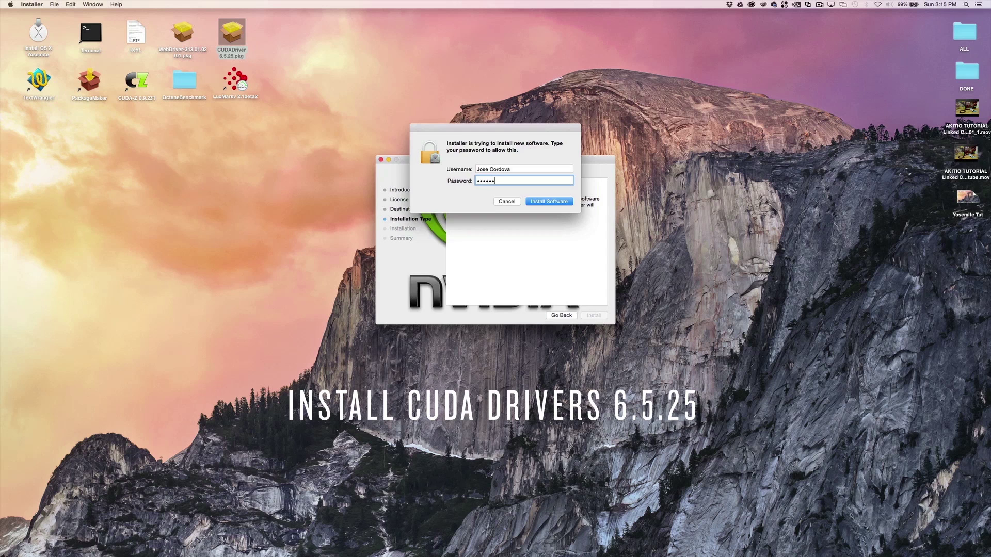
{"action": "key", "text": "Return"}
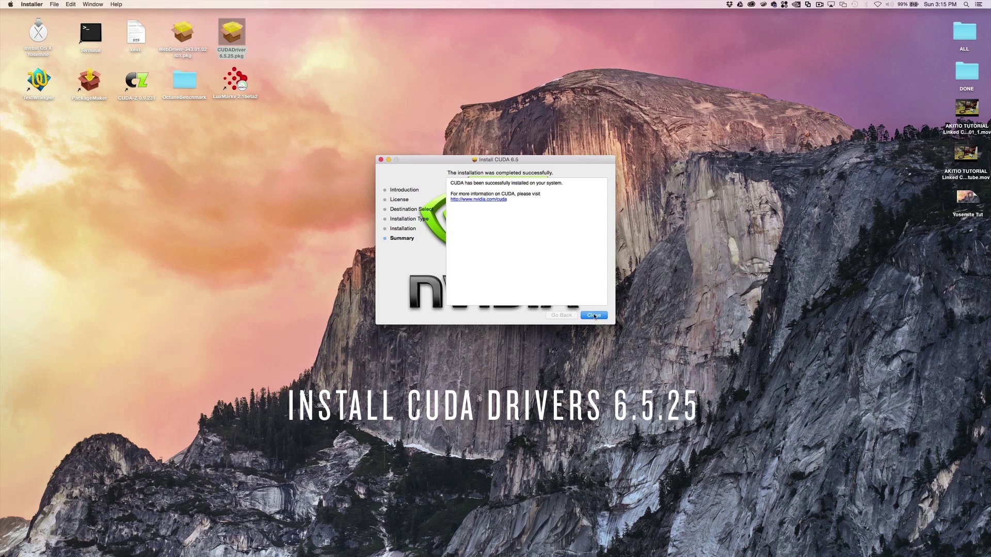
{"action": "left_click", "coordinate": [594, 316]}
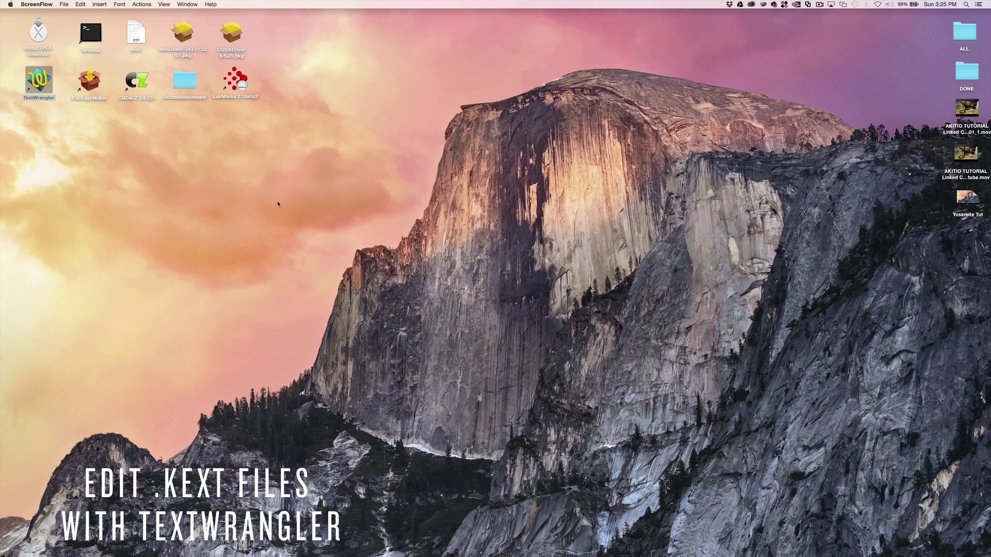
- Open the kext notes and launch TextWrangler, arranging both windows side by side
{"action": "double_click", "coordinate": [137, 35]}
{"action": "left_click_drag", "start_coordinate": [176, 164], "coordinate": [103, 142]}
{"action": "double_click", "coordinate": [39, 80]}
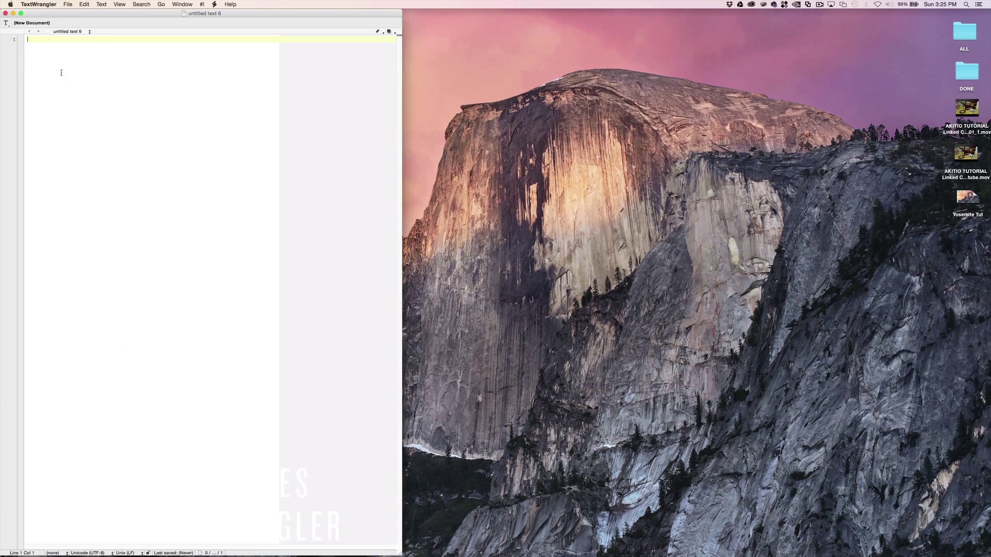
{"action": "left_click_drag", "start_coordinate": [77, 13], "coordinate": [472, 13]}
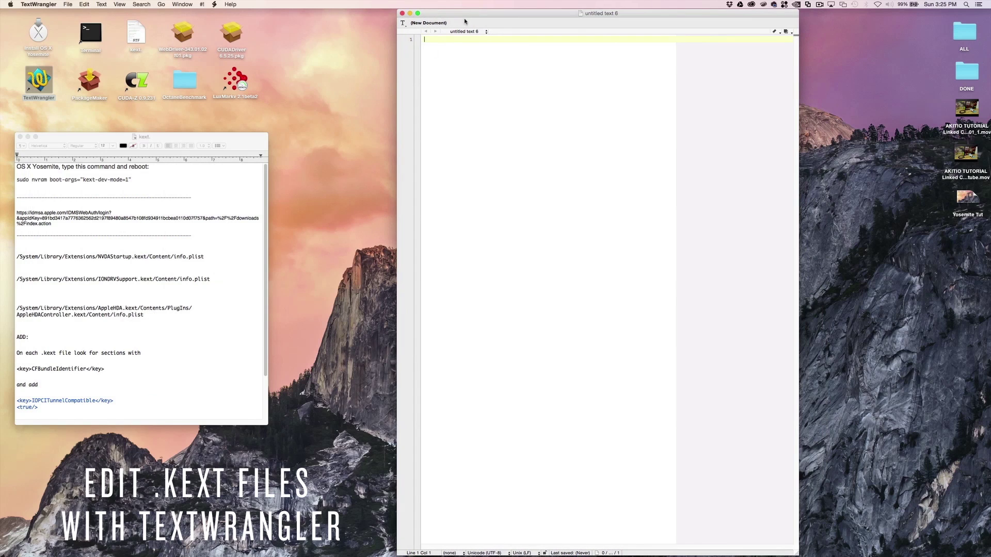
- Find the NVDAStartup.kext path in the notes and open its recently used Info.plist in TextWrangler
{"action": "left_click", "coordinate": [66, 257]}
{"action": "left_click_drag", "start_coordinate": [11, 257], "coordinate": [210, 257]}
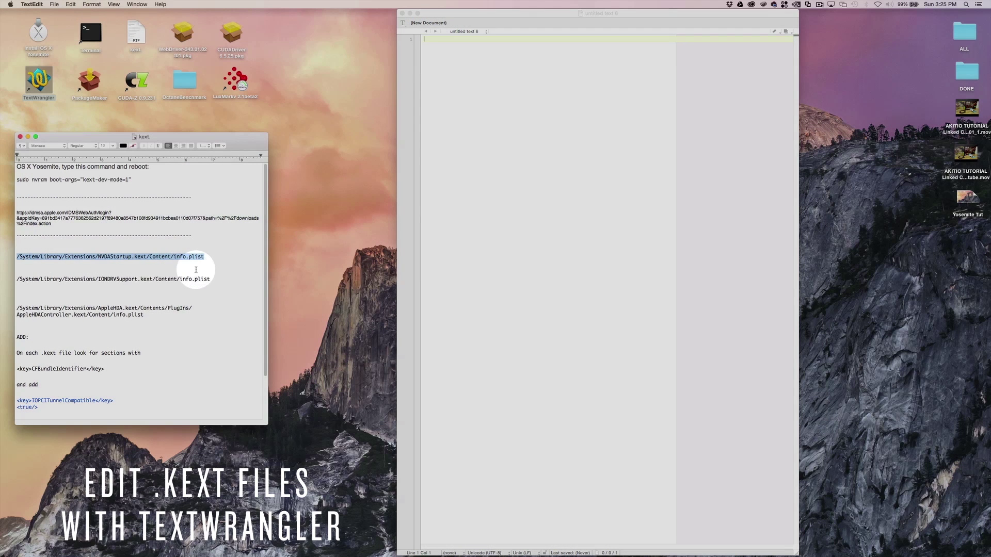
{"action": "left_click", "coordinate": [417, 126]}
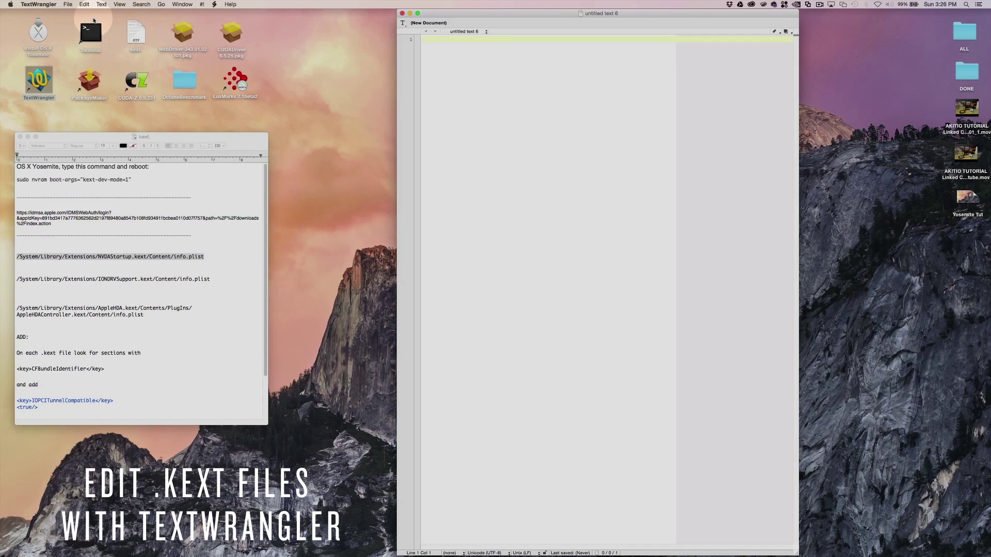
{"action": "left_click", "coordinate": [68, 5]}
{"action": "mouse_move", "coordinate": [101, 64]}
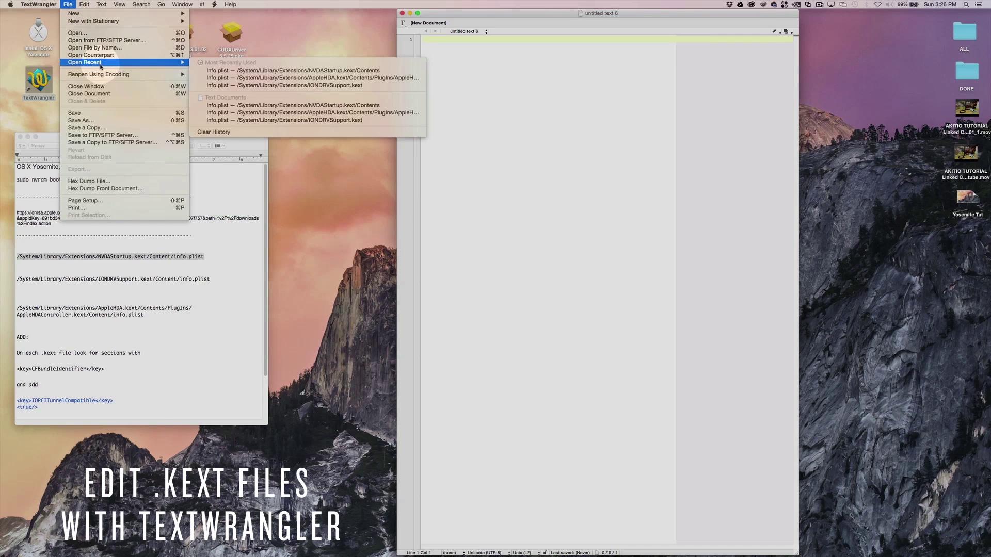
{"action": "left_click", "coordinate": [284, 71]}
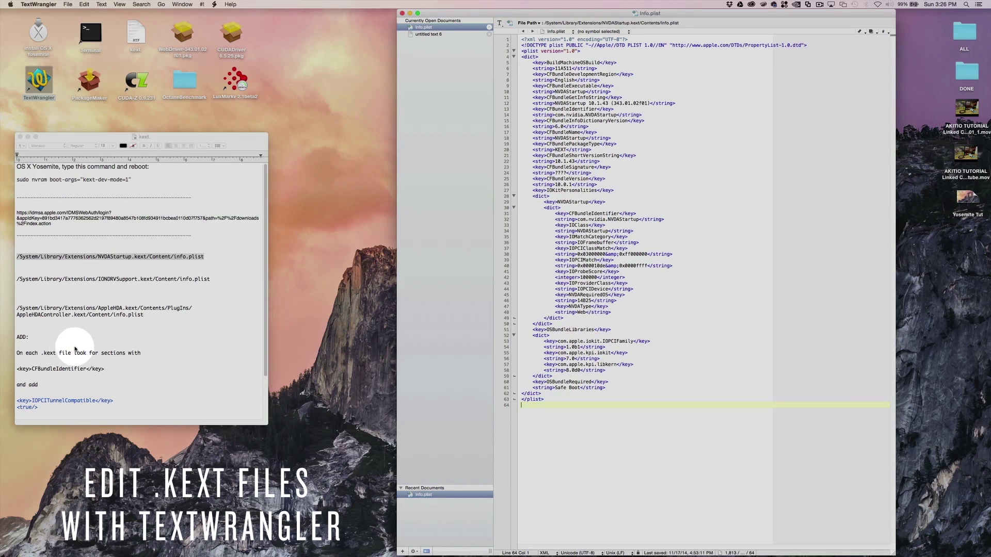
- Review the ADD instructions in the kext notes and copy the lines <key>IOPCITunnelCompatible</key> and <true/>
{"action": "left_click", "coordinate": [23, 338]}
{"action": "left_click", "coordinate": [23, 338]}
{"action": "left_click_drag", "start_coordinate": [24, 338], "coordinate": [114, 416]}
{"action": "scroll", "coordinate": [113, 420], "scroll_direction": "down", "scroll_amount": 2}
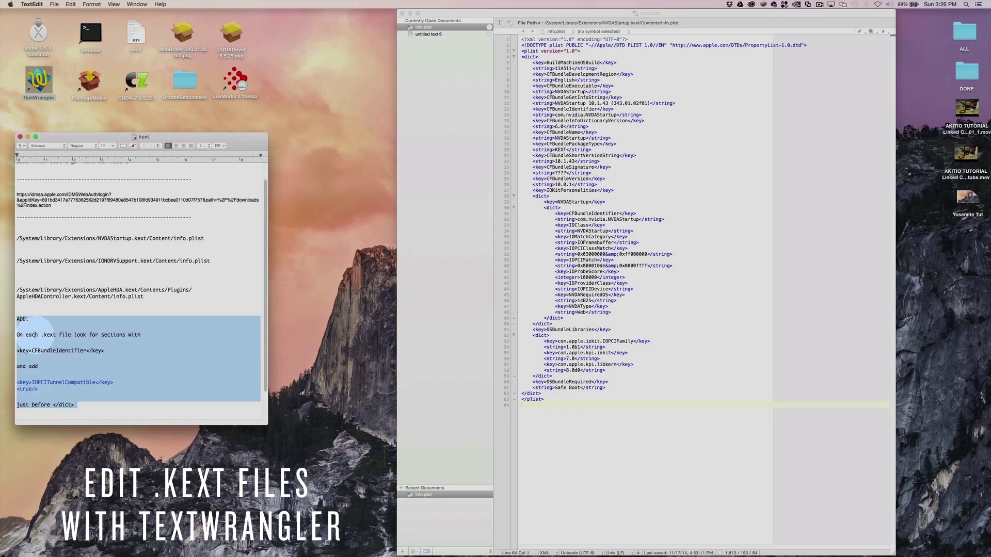
{"action": "left_click", "coordinate": [71, 406]}
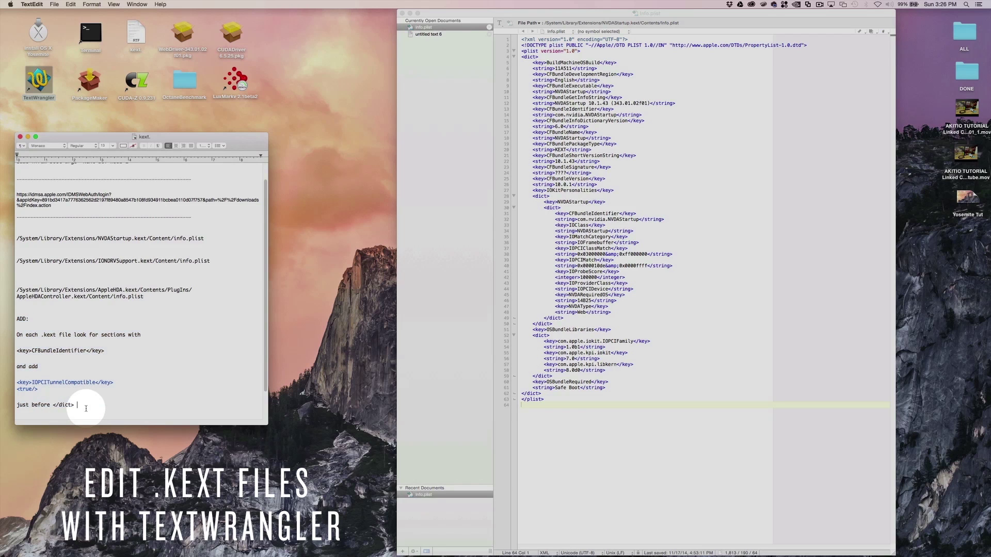
{"action": "left_click_drag", "start_coordinate": [18, 383], "coordinate": [40, 389]}
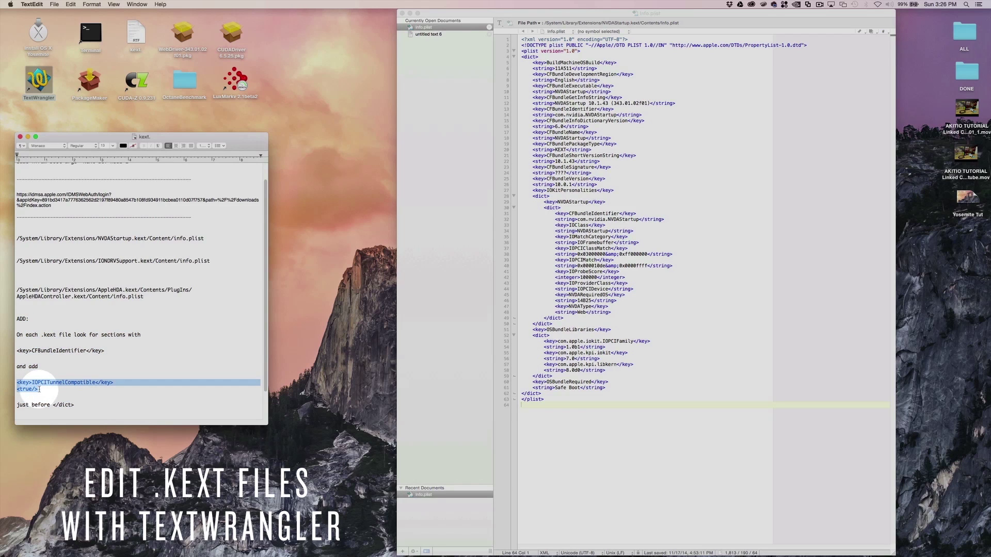
{"action": "right_click", "coordinate": [31, 388]}
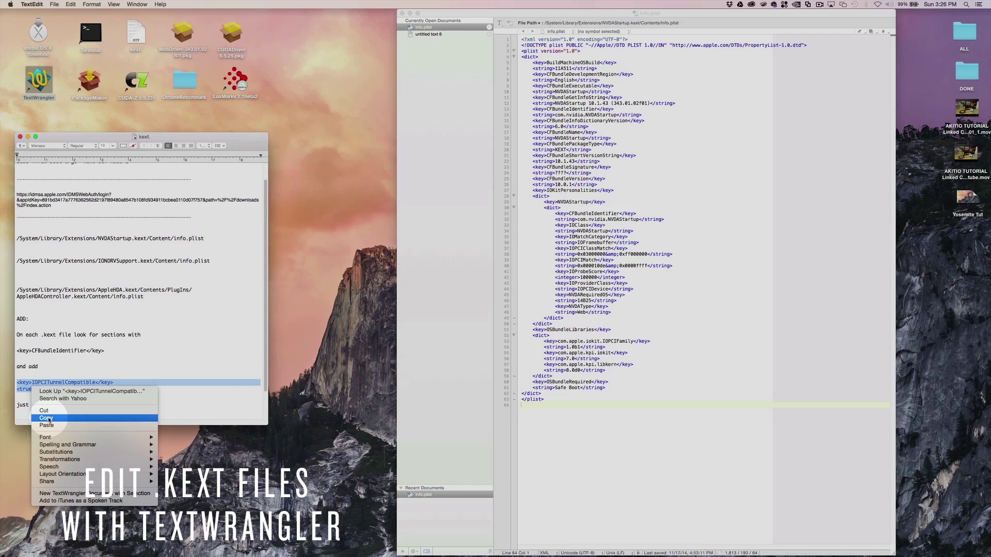
{"action": "left_click", "coordinate": [49, 419]}
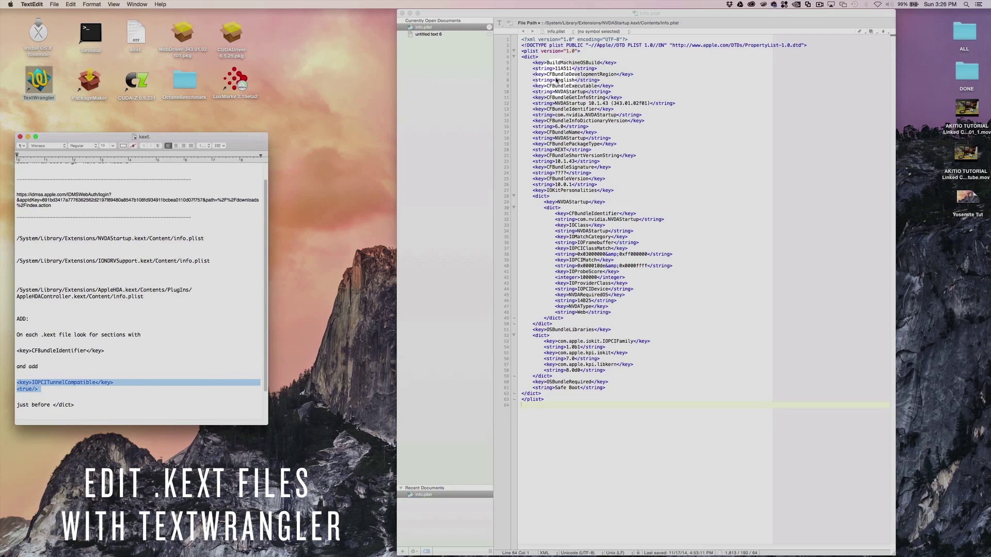
- Unlock the NVDAStartup Info.plist and paste the copied IOPCITunnelCompatible key and <true/> lines just before the final </dict>
{"action": "left_click", "coordinate": [561, 110]}
{"action": "left_click_drag", "start_coordinate": [533, 110], "coordinate": [615, 110]}
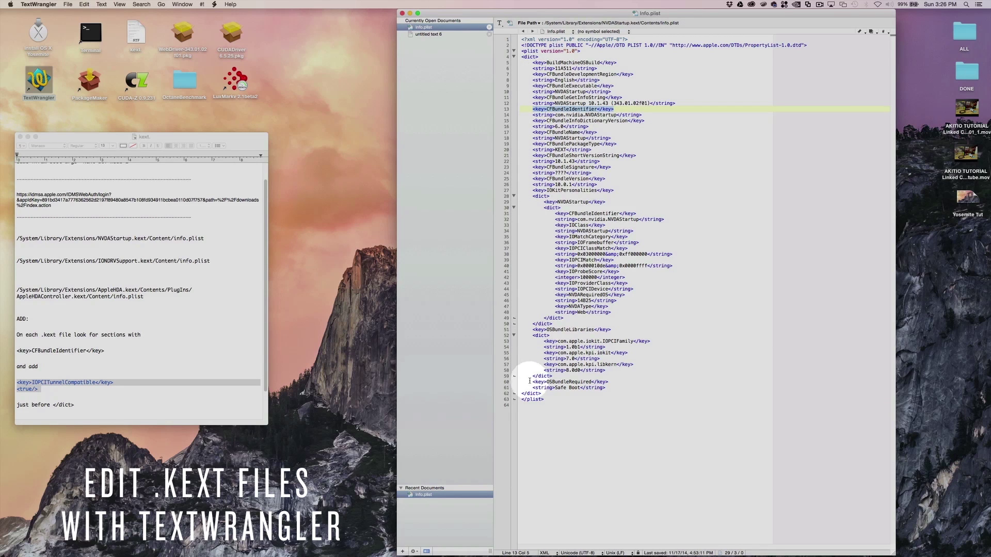
{"action": "left_click", "coordinate": [522, 394]}
{"action": "left_click", "coordinate": [606, 388]}
{"action": "key", "text": "Return"}
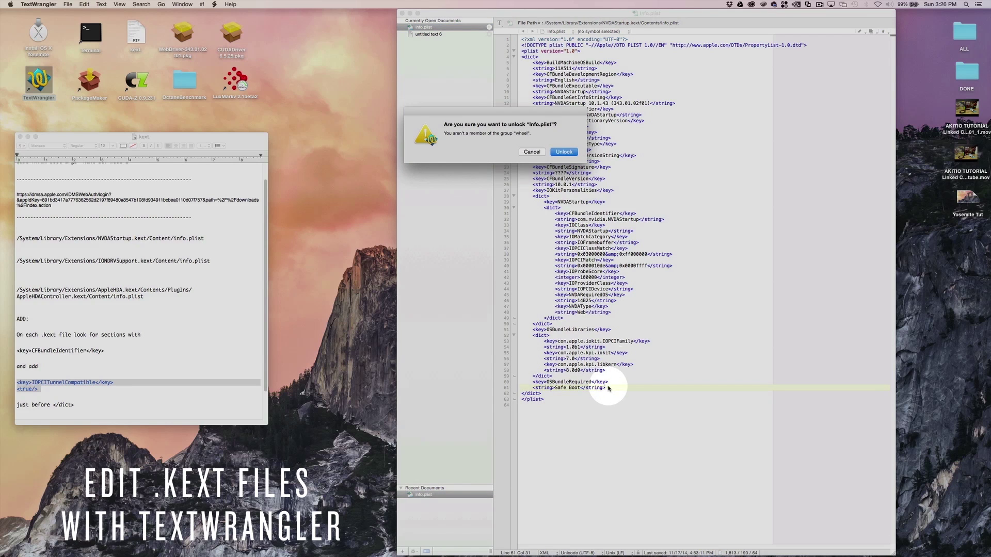
{"action": "left_click", "coordinate": [564, 152]}
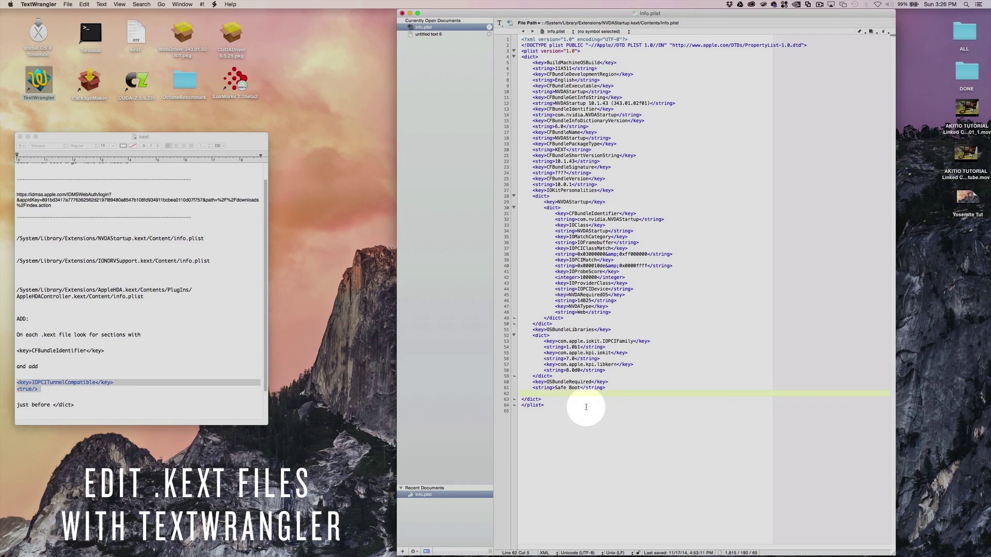
{"action": "right_click", "coordinate": [543, 396]}
{"action": "left_click", "coordinate": [559, 398]}
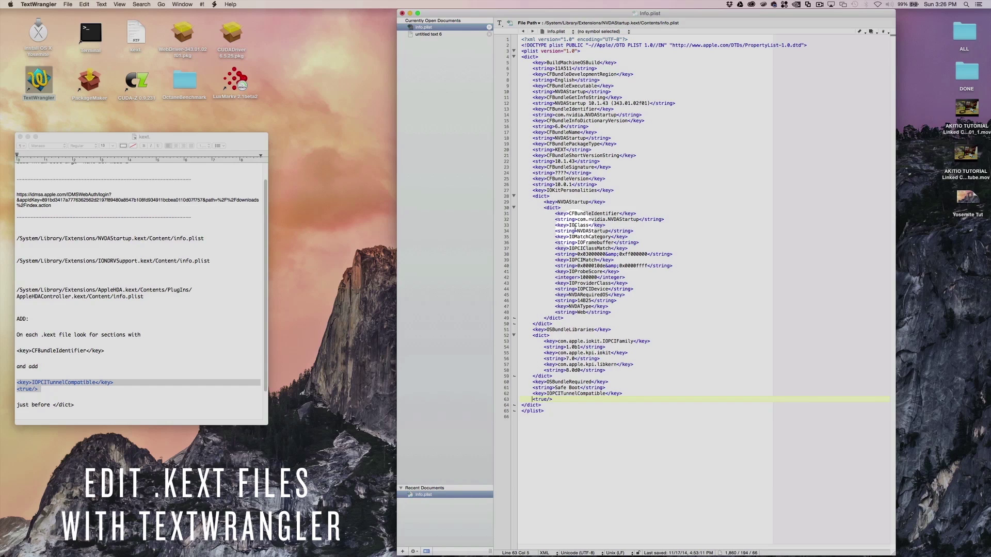
- Paste the IOPCITunnelCompatible key and <true/> before the closing </dict> of the nested NVDAStartup section under IOKitPersonalities
{"action": "left_click_drag", "start_coordinate": [555, 213], "coordinate": [637, 214]}
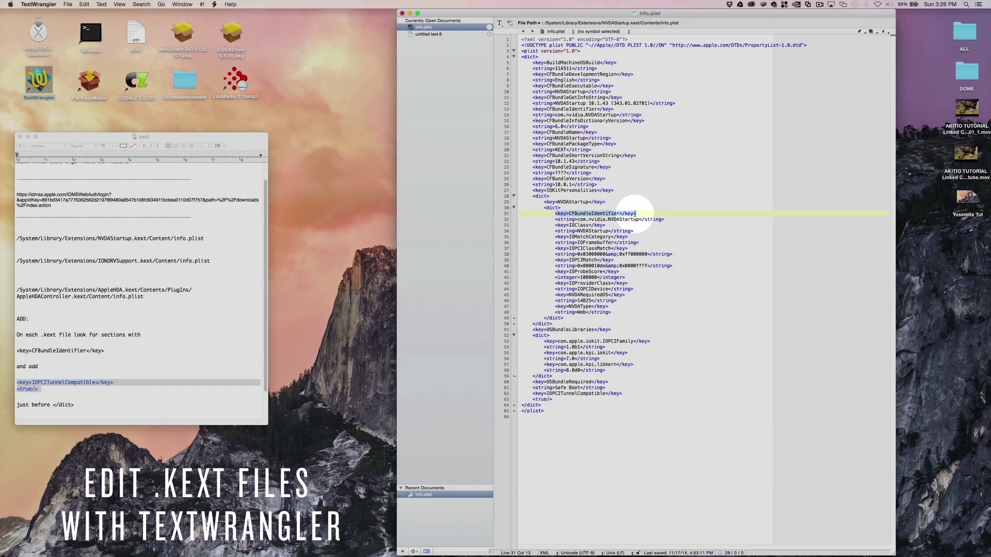
{"action": "left_click_drag", "start_coordinate": [546, 207], "coordinate": [556, 207]}
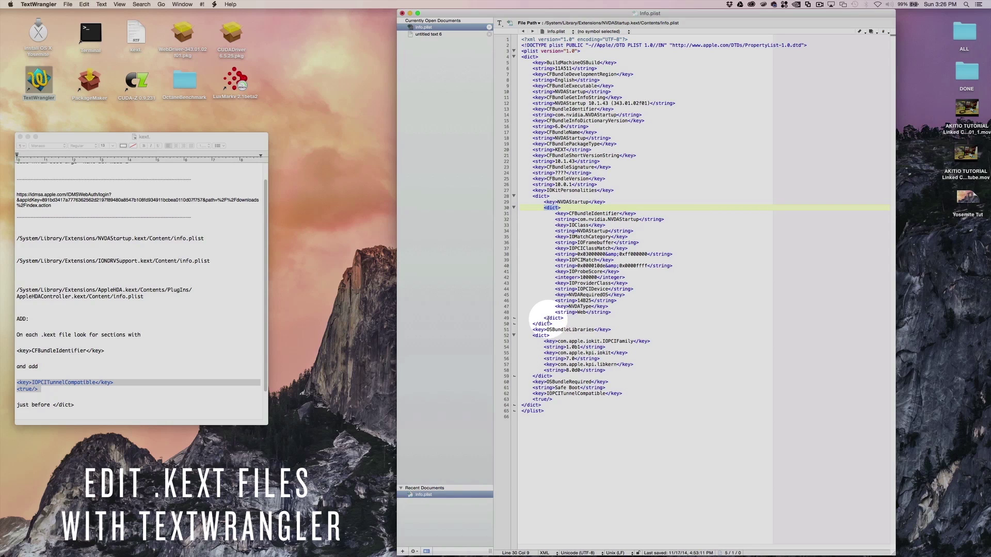
{"action": "left_click_drag", "start_coordinate": [547, 318], "coordinate": [602, 317]}
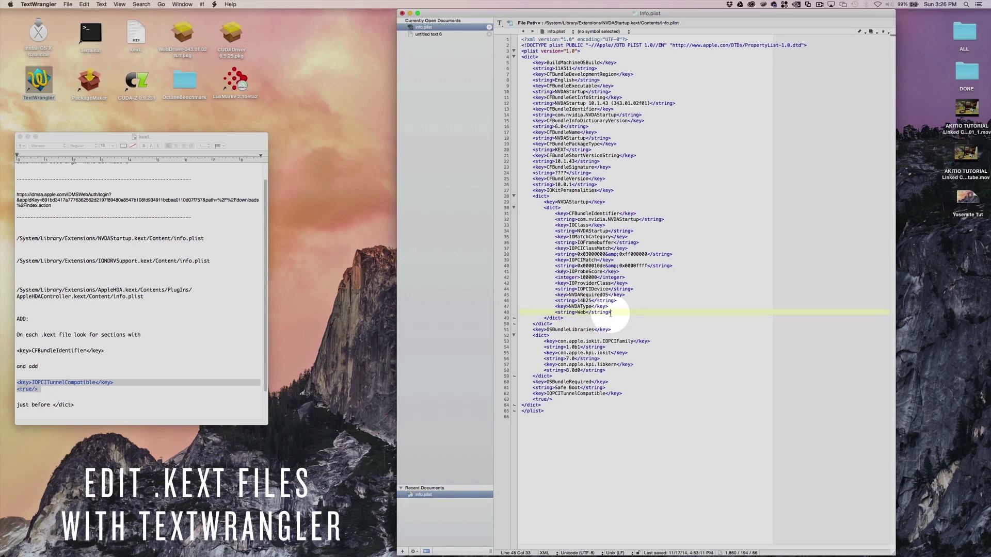
{"action": "key", "text": "Return"}
{"action": "key", "text": "super+v"}
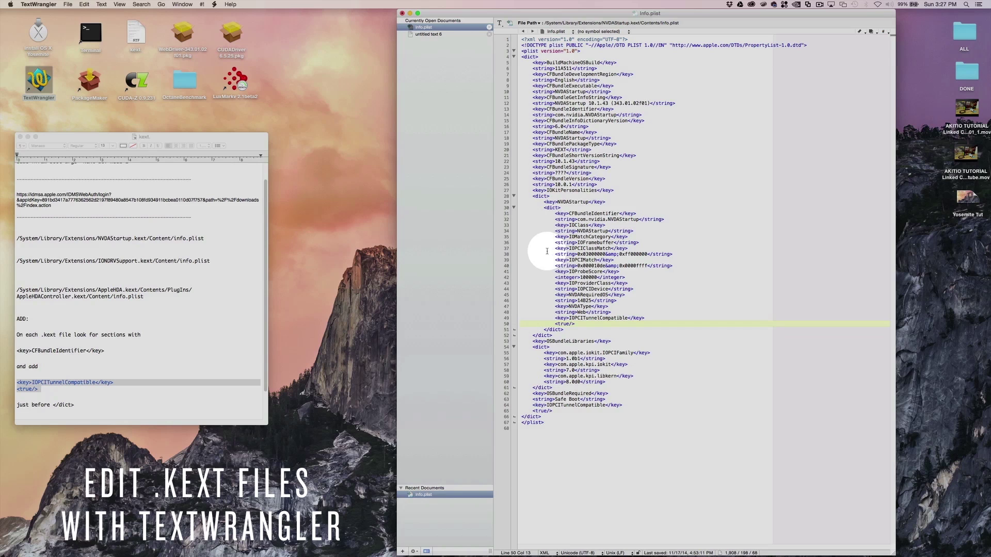
- Find the IONDRVSupport.kext path in the kext notes and open its recently used Info.plist in TextWrangler
{"action": "left_click", "coordinate": [215, 259]}
{"action": "left_click_drag", "start_coordinate": [211, 260], "coordinate": [17, 260]}
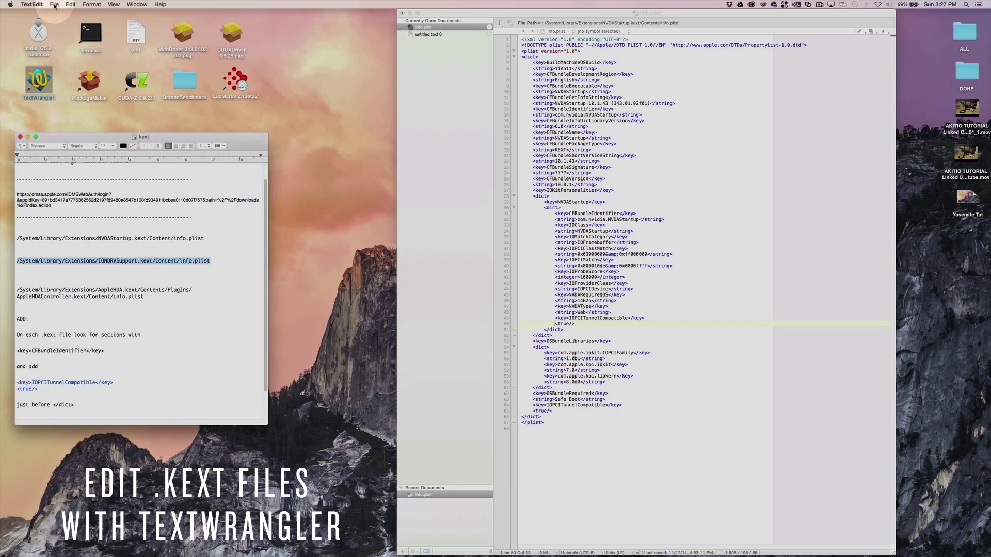
{"action": "left_click", "coordinate": [437, 41]}
{"action": "left_click", "coordinate": [67, 4]}
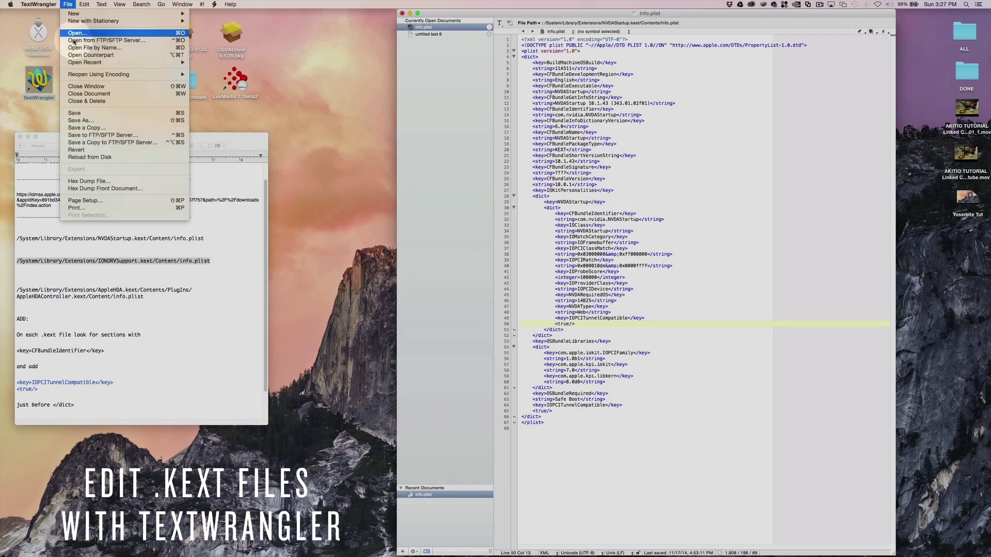
{"action": "mouse_move", "coordinate": [78, 62]}
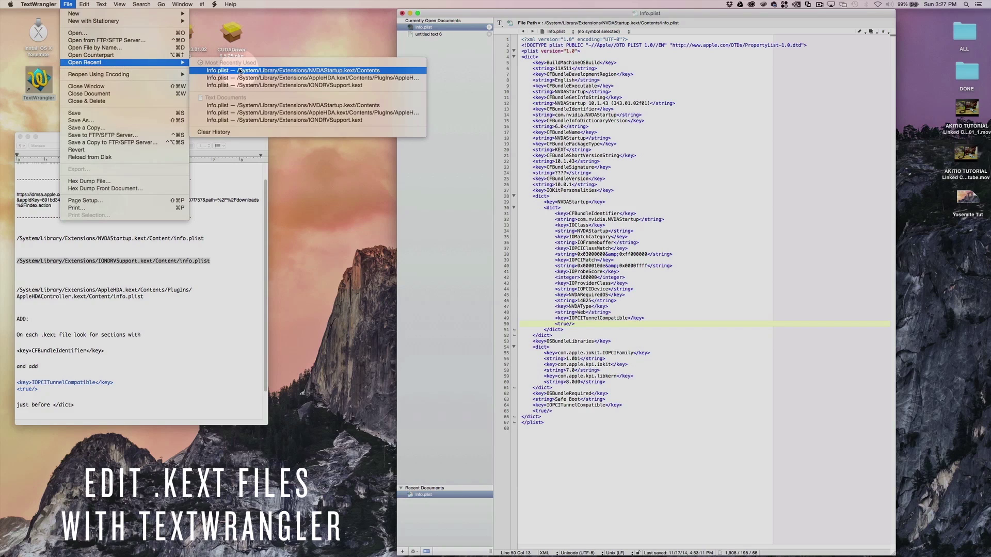
{"action": "left_click", "coordinate": [245, 86]}
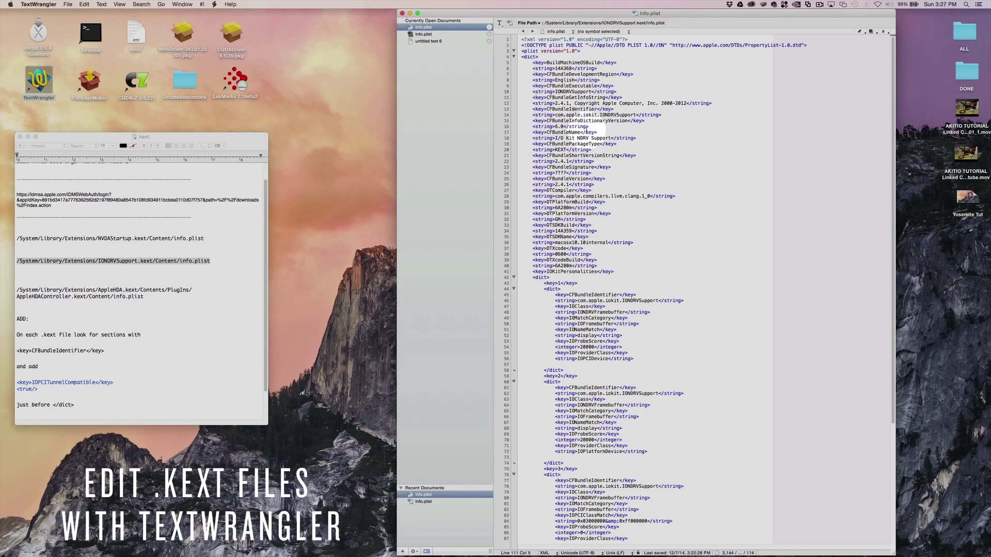
- Unlock the IONDRVSupport Info.plist, paste the IOPCITunnelCompatible key and <true/> before the final </dict>, and align the pasted lines
{"action": "left_click_drag", "start_coordinate": [532, 109], "coordinate": [617, 109]}
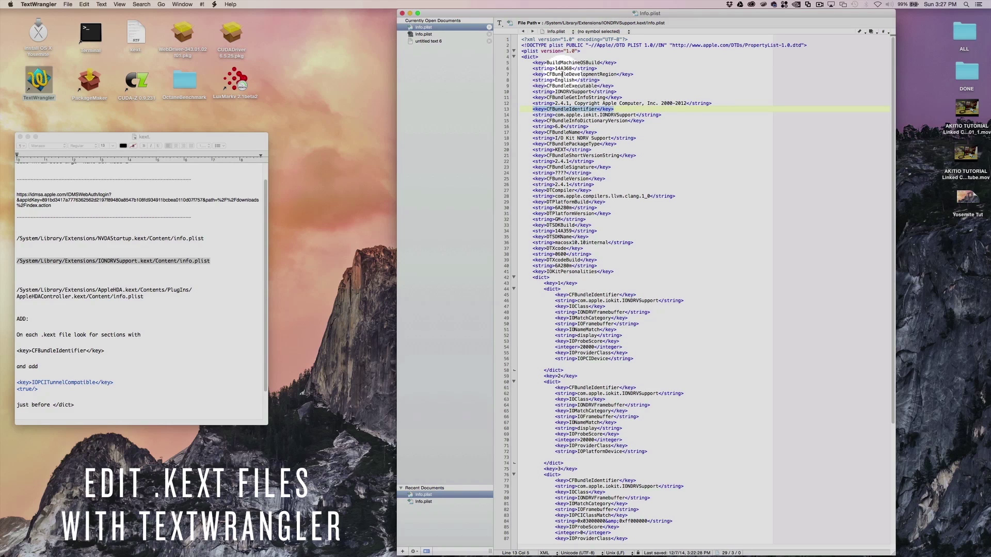
{"action": "mouse_move", "coordinate": [521, 57]}
{"action": "left_mouse_down"}
{"action": "mouse_move", "coordinate": [546, 57]}
{"action": "mouse_move", "coordinate": [535, 57]}
{"action": "left_mouse_up"}
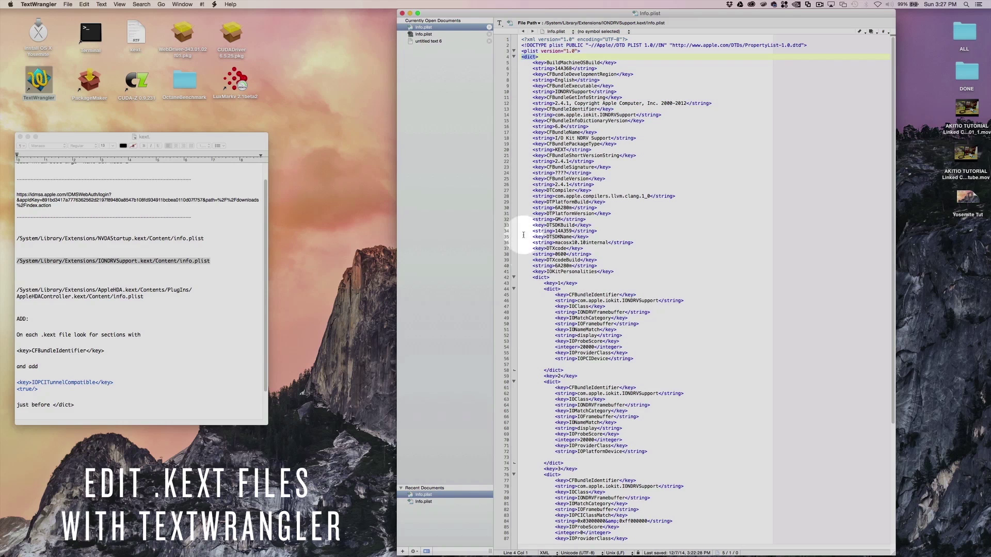
{"action": "scroll", "coordinate": [524, 309], "scroll_direction": "down", "scroll_amount": 8}
{"action": "scroll", "coordinate": [526, 311], "scroll_direction": "down", "scroll_amount": 1}
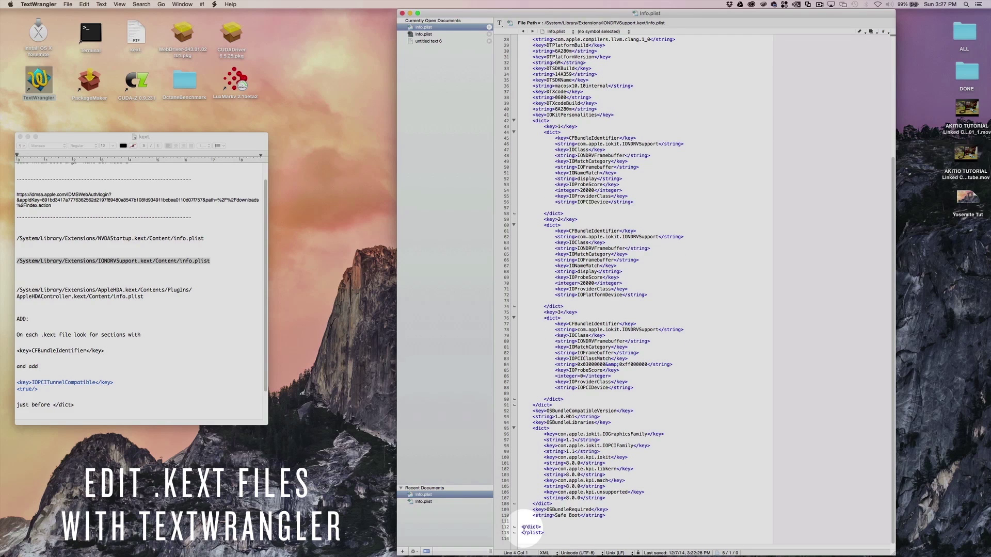
{"action": "left_click_drag", "start_coordinate": [521, 527], "coordinate": [542, 527]}
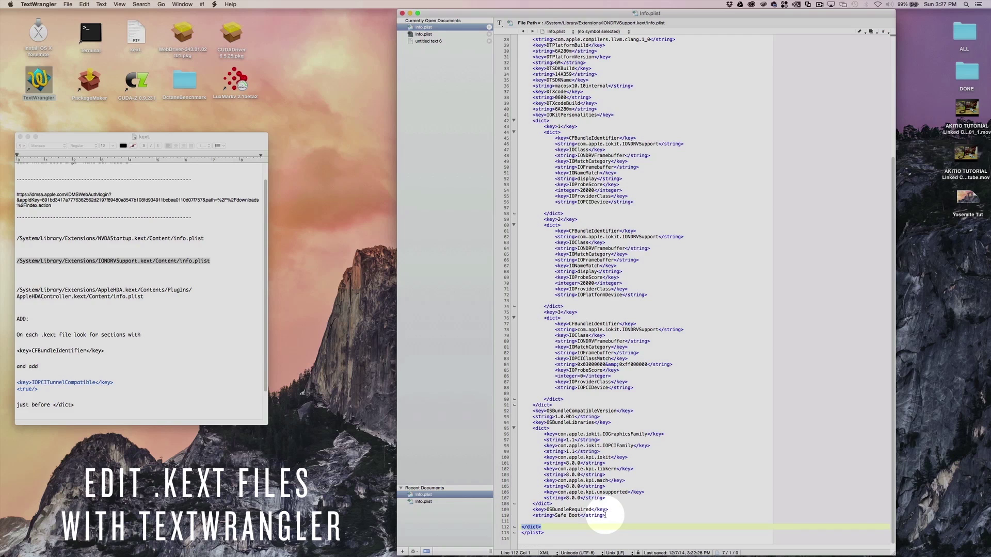
{"action": "key", "text": "Return"}
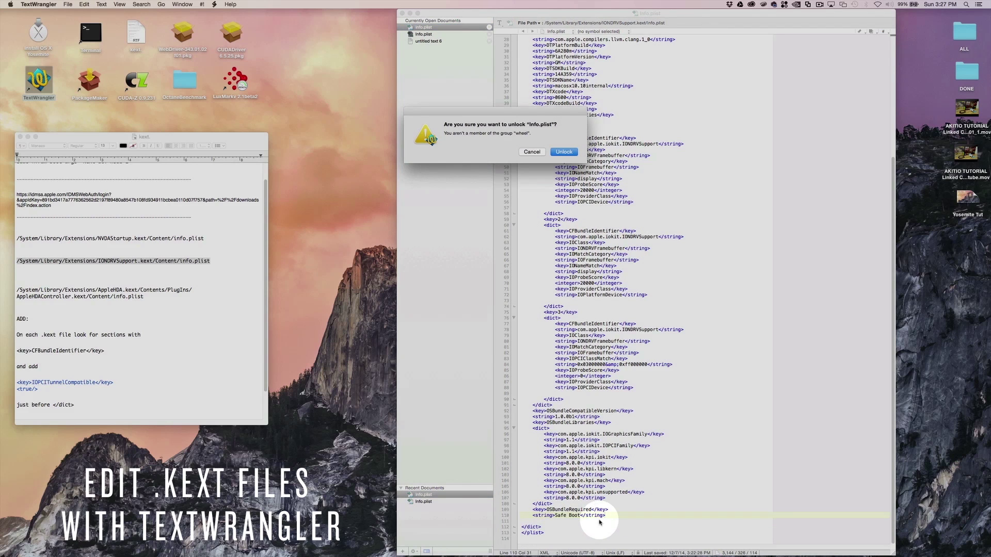
{"action": "left_click", "coordinate": [562, 149]}
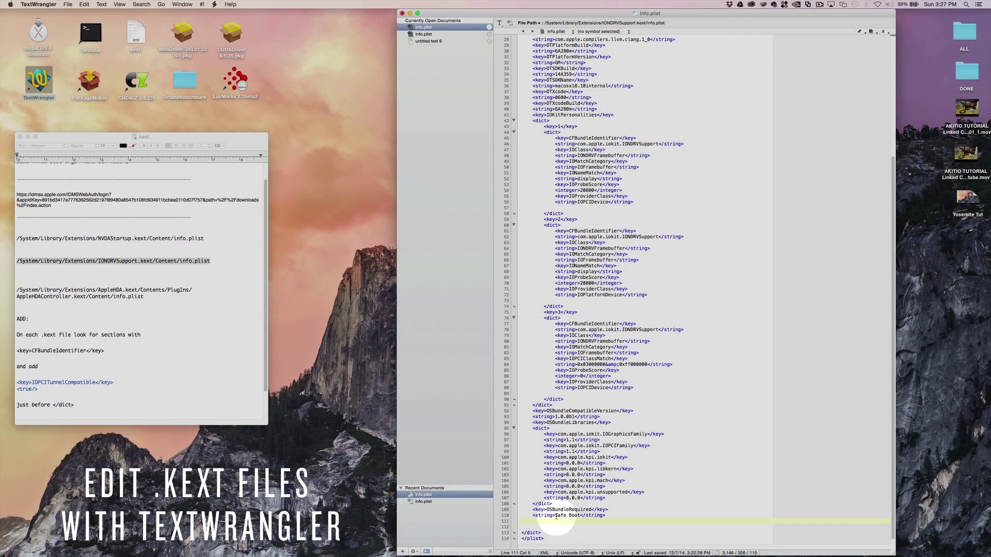
{"action": "key", "text": "super+v"}
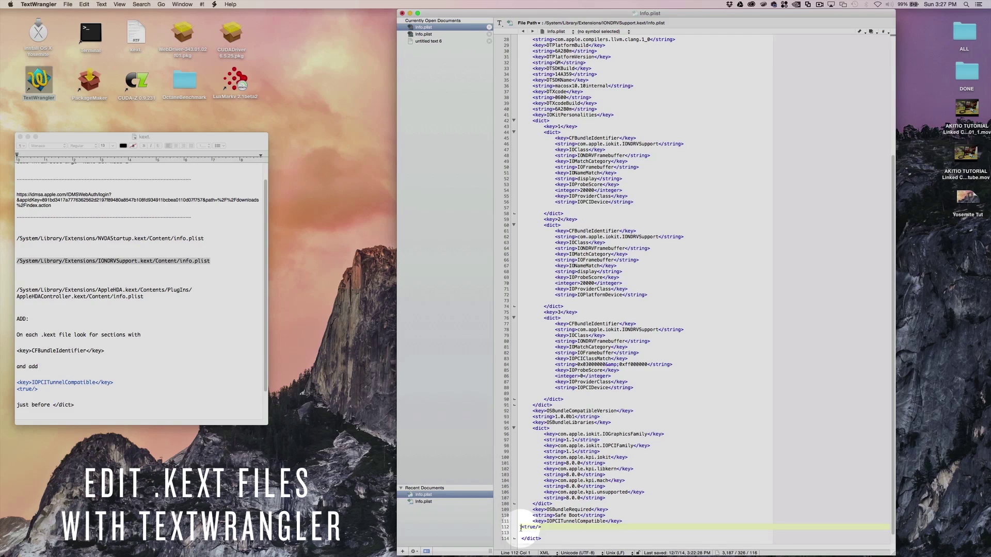
{"action": "key", "text": "Tab"}
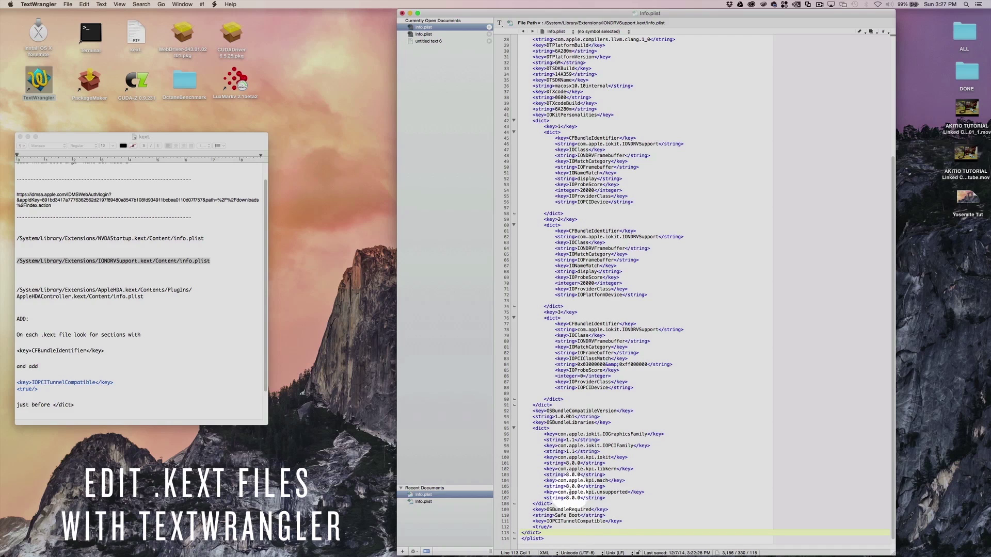
- Paste the IOPCITunnelCompatible key and <true/> before the closing </dict> of section 1 under IOKitPersonalities
{"action": "scroll", "coordinate": [567, 497], "scroll_direction": "up", "scroll_amount": 3}
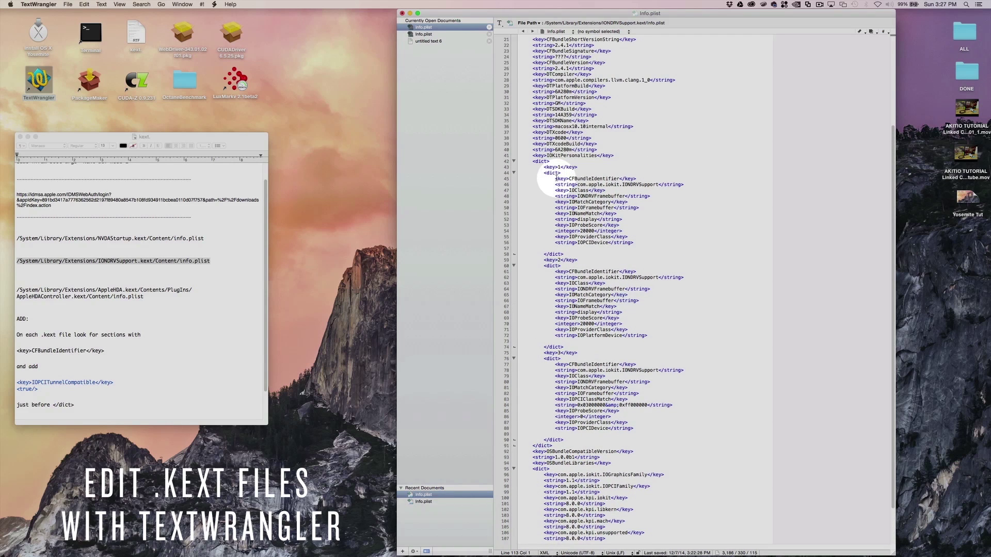
{"action": "left_click", "coordinate": [551, 173]}
{"action": "double_click", "coordinate": [551, 173]}
{"action": "left_click_drag", "start_coordinate": [542, 255], "coordinate": [565, 254]}
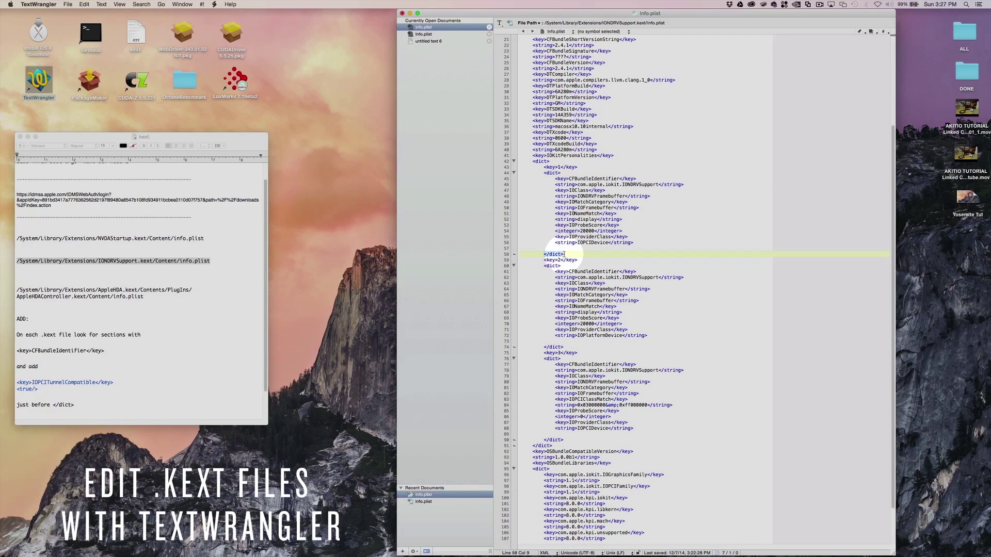
{"action": "key", "text": "super+v"}
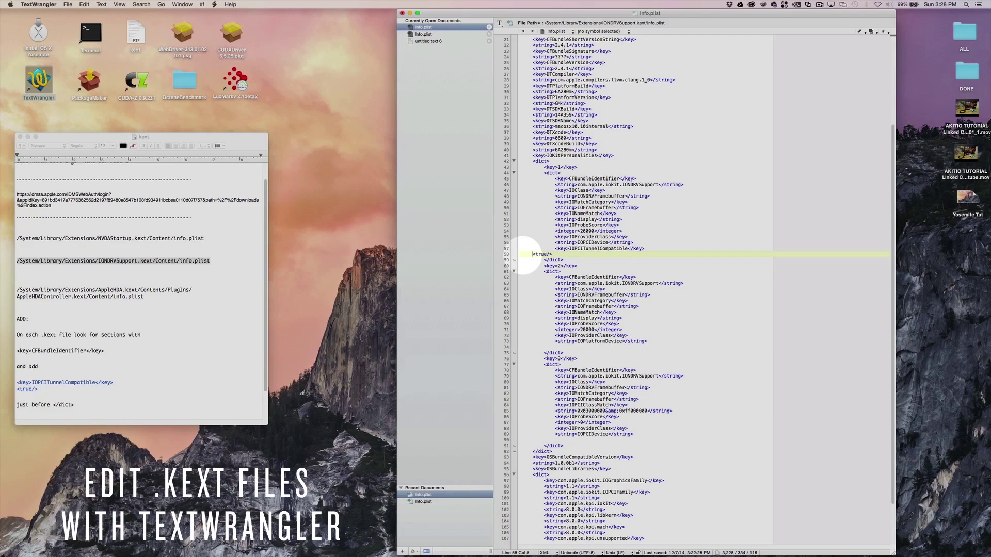
- Add the IOPCITunnelCompatible key and <true/> before the closing </dict> of section 2 under IOKitPersonalities
{"action": "double_click", "coordinate": [556, 271]}
{"action": "double_click", "coordinate": [553, 353]}
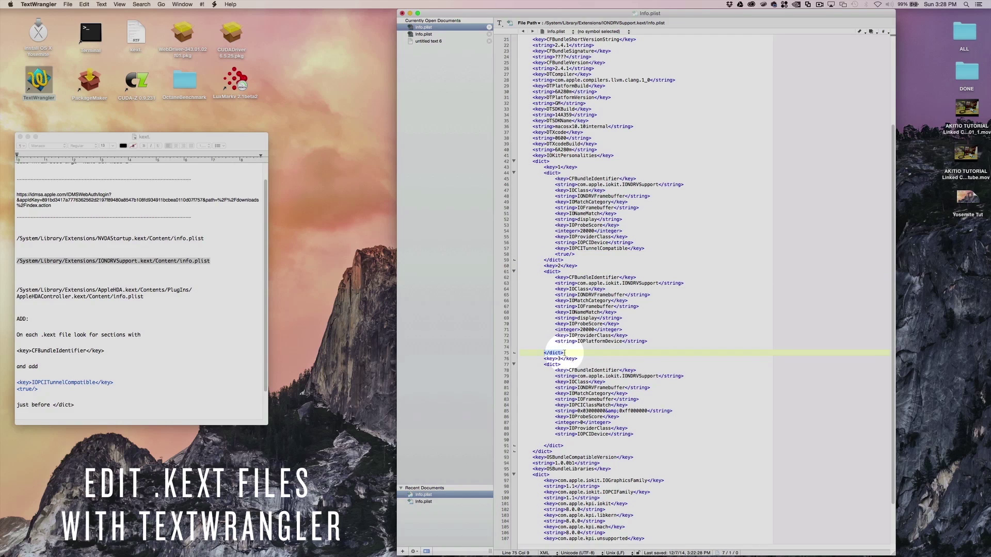
{"action": "left_click_drag", "start_coordinate": [555, 280], "coordinate": [628, 277]}
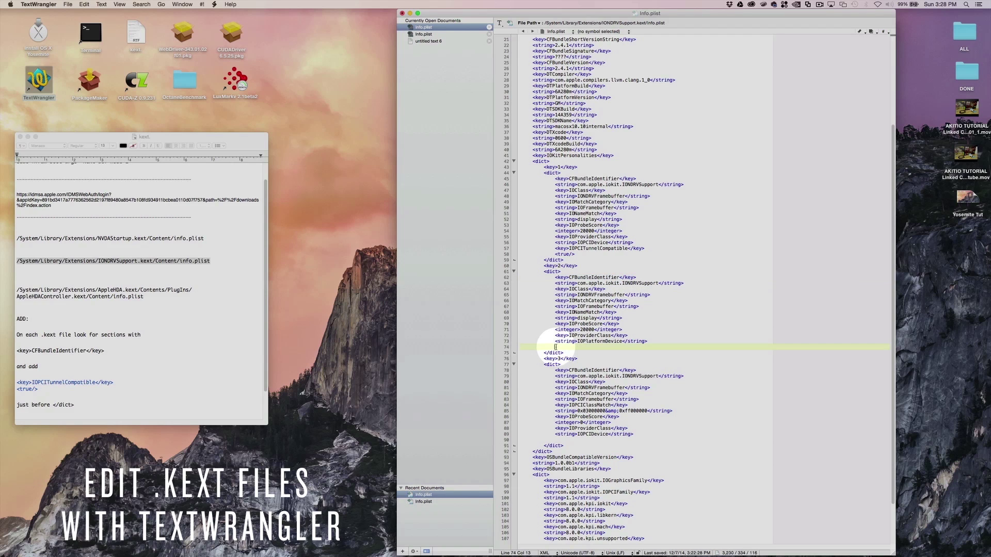
{"action": "type", "text": "<key>IOPCITunnelCompatible</key> <true/>"}
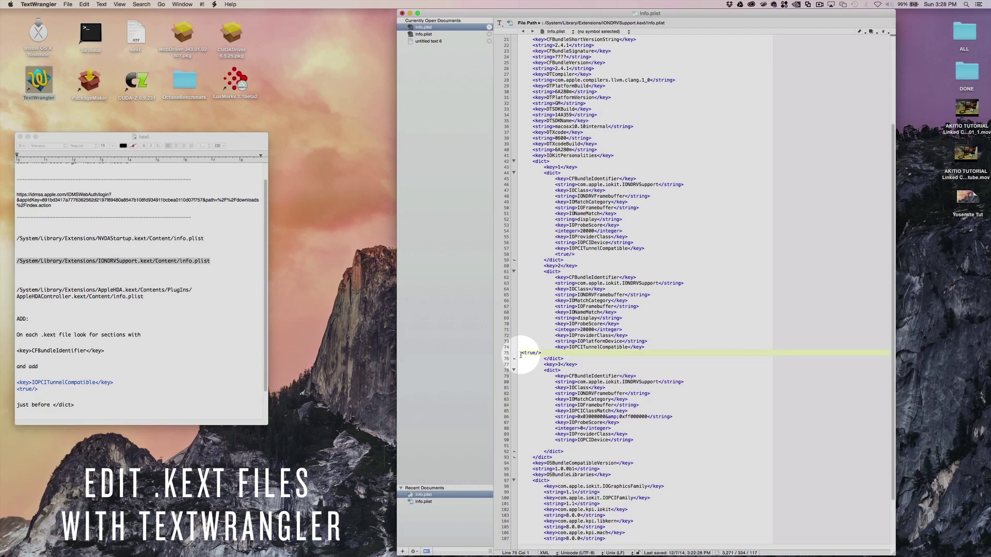
- Add the IOPCITunnelCompatible key and <true/> before the closing </dict> of section 3 under IOKitPersonalities
{"action": "left_click_drag", "start_coordinate": [555, 376], "coordinate": [635, 376]}
{"action": "left_click", "coordinate": [543, 370]}
{"action": "left_click_drag", "start_coordinate": [543, 370], "coordinate": [561, 370]}
{"action": "left_click_drag", "start_coordinate": [543, 452], "coordinate": [563, 451]}
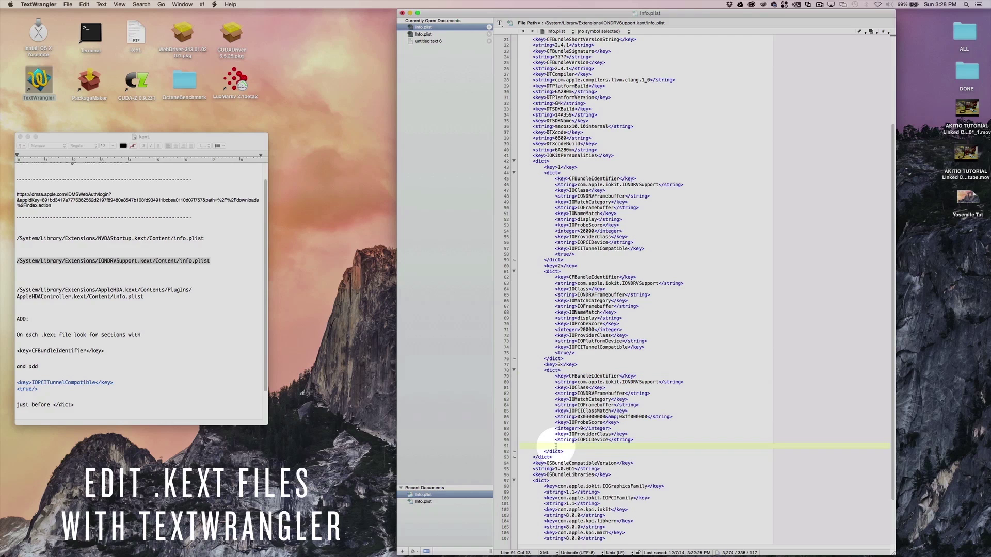
{"action": "type", "text": "<key>IOPCITunnelCompatible</key> <true/>"}
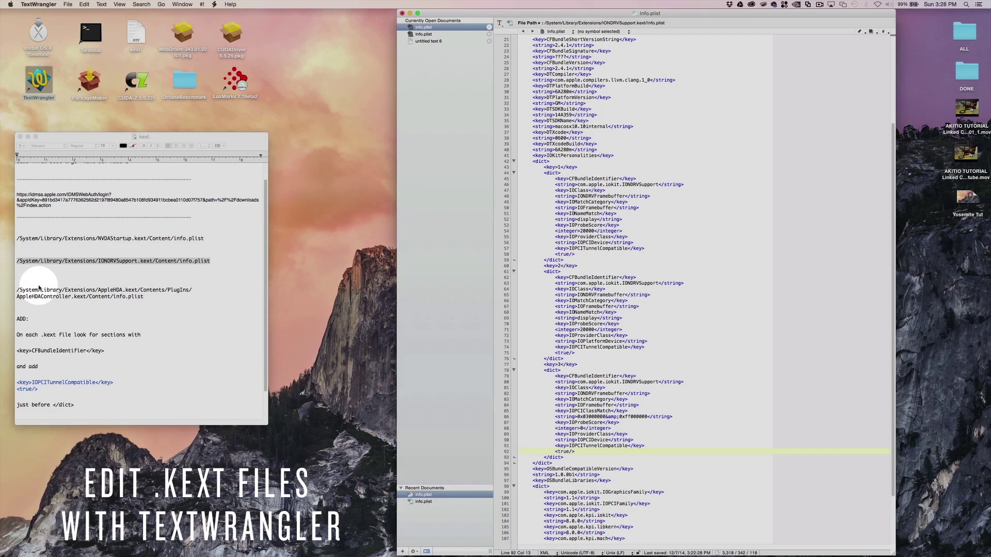
- Find the AppleHDAController.kext path in the kext notes and open its recently used Info.plist in TextWrangler
{"action": "left_click", "coordinate": [17, 289]}
{"action": "left_click_drag", "start_coordinate": [17, 289], "coordinate": [143, 297]}
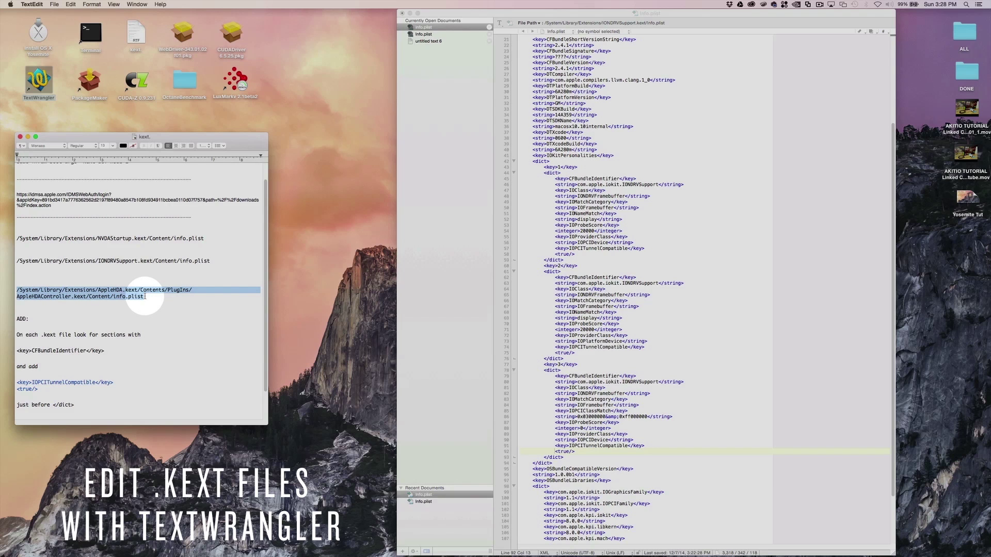
{"action": "left_click", "coordinate": [454, 108]}
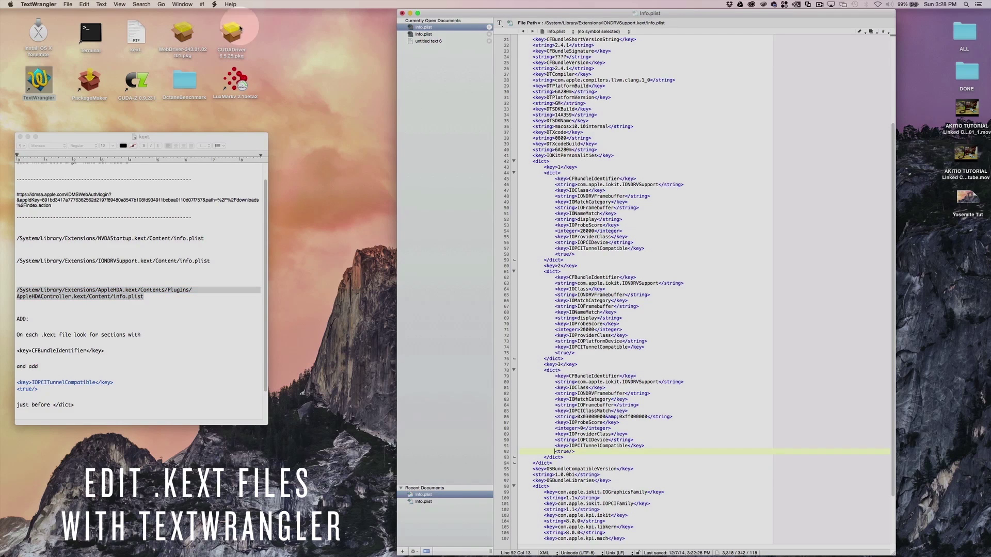
{"action": "left_click", "coordinate": [68, 4]}
{"action": "mouse_move", "coordinate": [103, 62]}
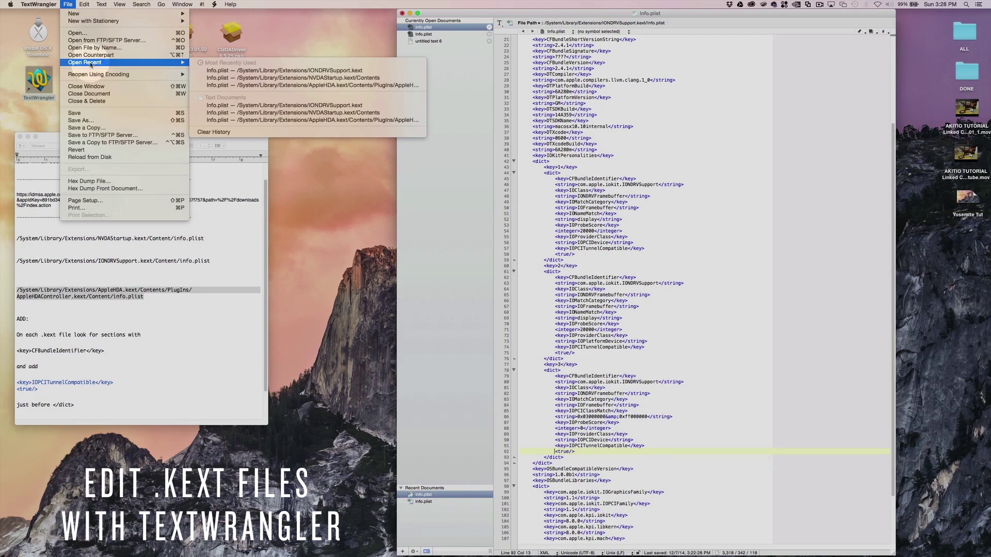
{"action": "left_click", "coordinate": [232, 86]}
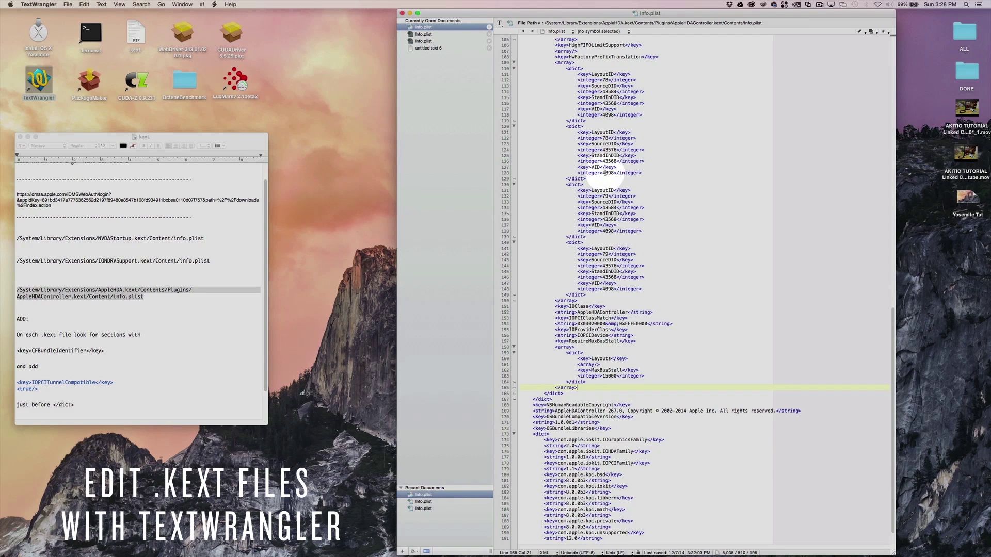
- Unlock the AppleHDAController Info.plist and add the IOPCITunnelCompatible key and <true/> before the file's final closing </dict>
{"action": "scroll", "coordinate": [605, 173], "scroll_direction": "up", "scroll_amount": 20}
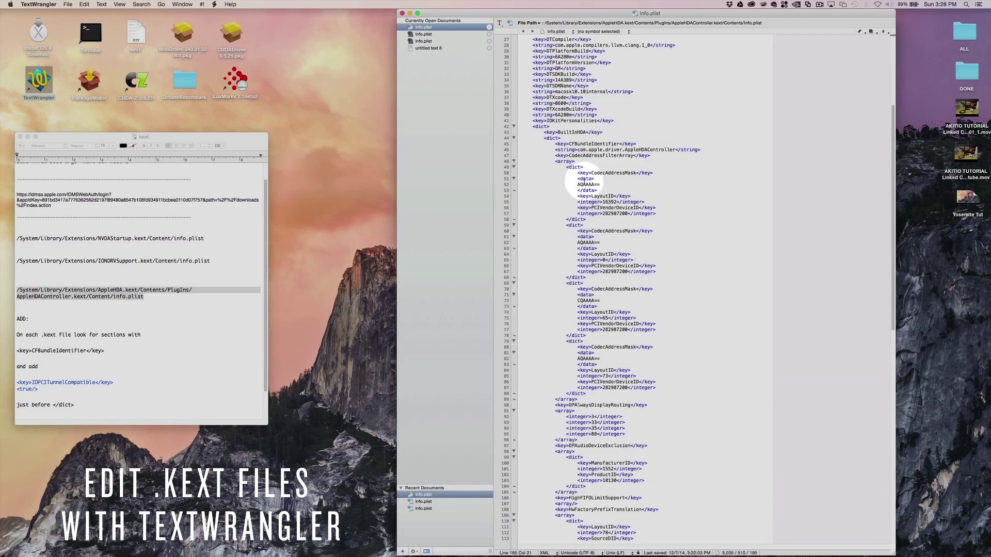
{"action": "scroll", "coordinate": [583, 182], "scroll_direction": "up", "scroll_amount": 8}
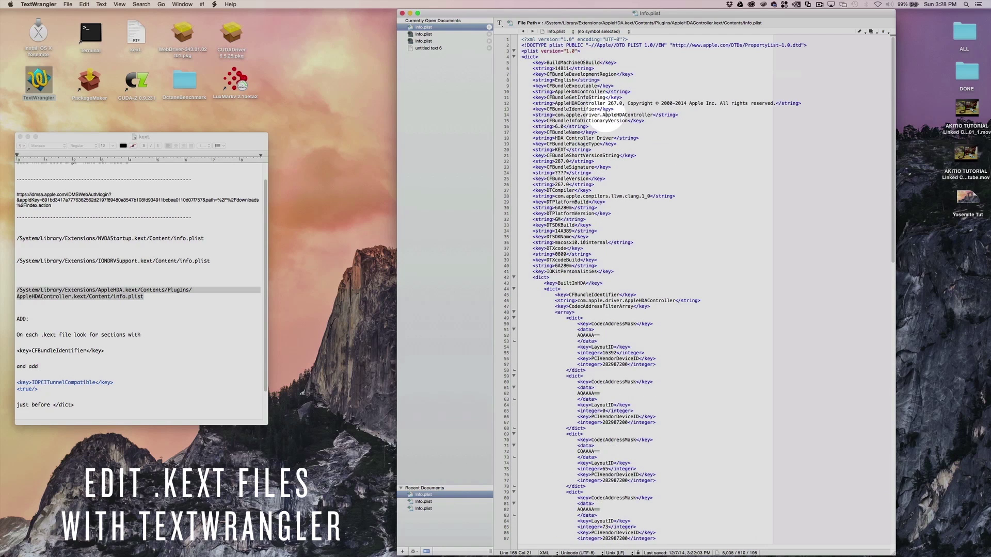
{"action": "left_click", "coordinate": [532, 108]}
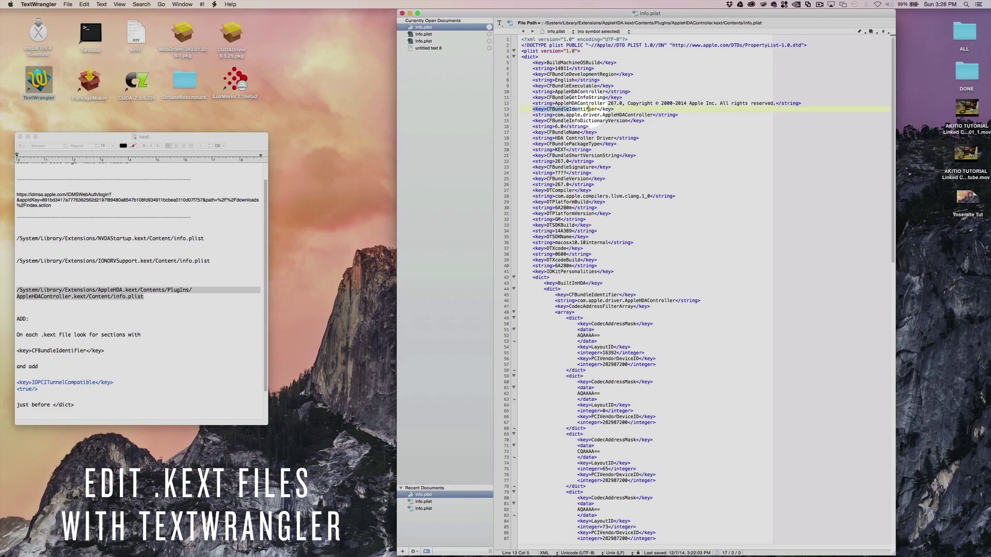
{"action": "left_click", "coordinate": [522, 57]}
{"action": "left_click_drag", "start_coordinate": [522, 57], "coordinate": [539, 57]}
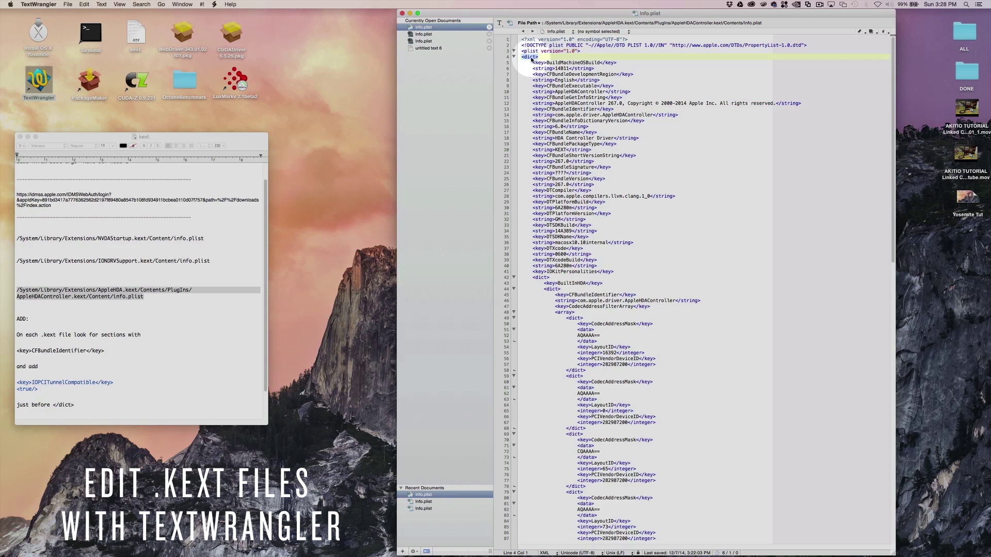
{"action": "scroll", "coordinate": [526, 198], "scroll_direction": "down", "scroll_amount": 9}
{"action": "scroll", "coordinate": [526, 198], "scroll_direction": "down", "scroll_amount": 20}
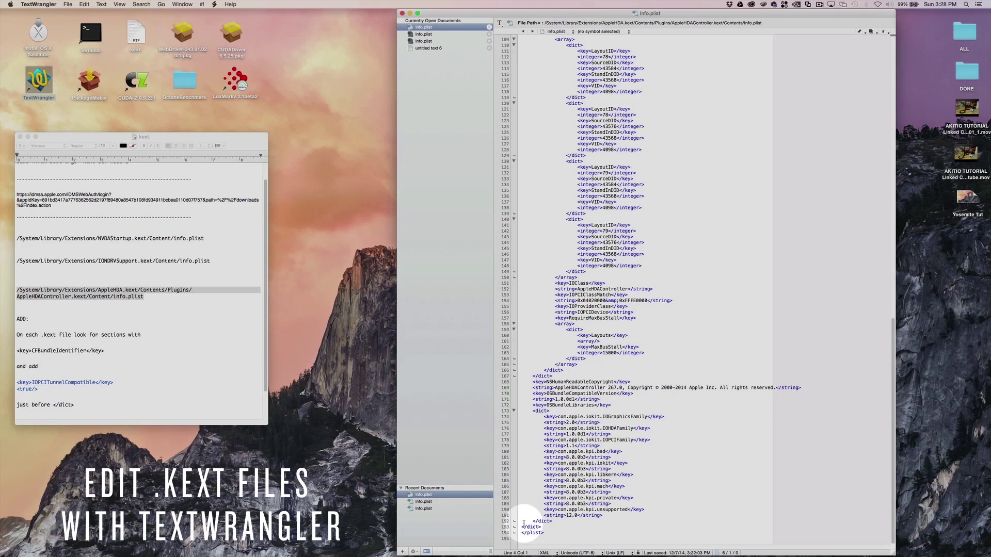
{"action": "left_click_drag", "start_coordinate": [522, 527], "coordinate": [552, 525]}
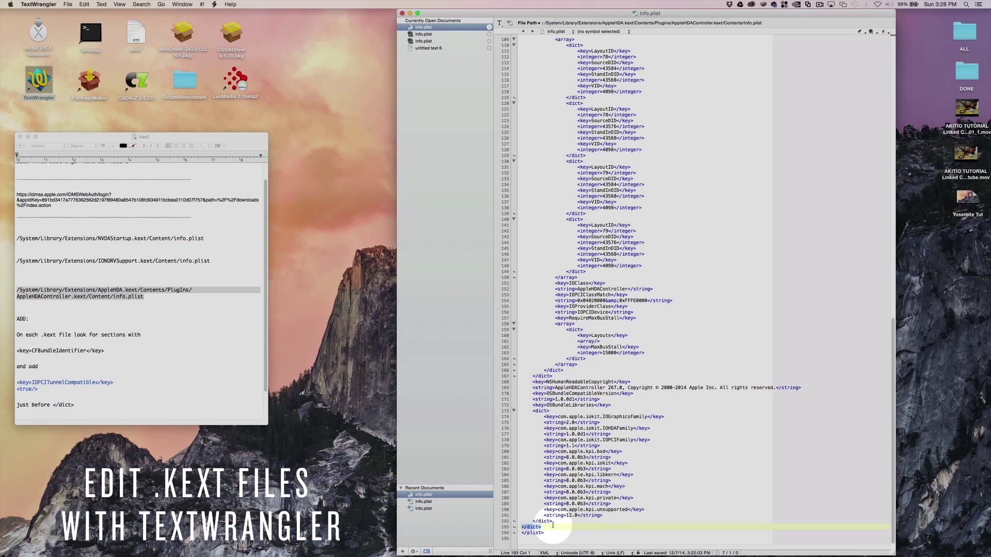
{"action": "key", "text": "Return"}
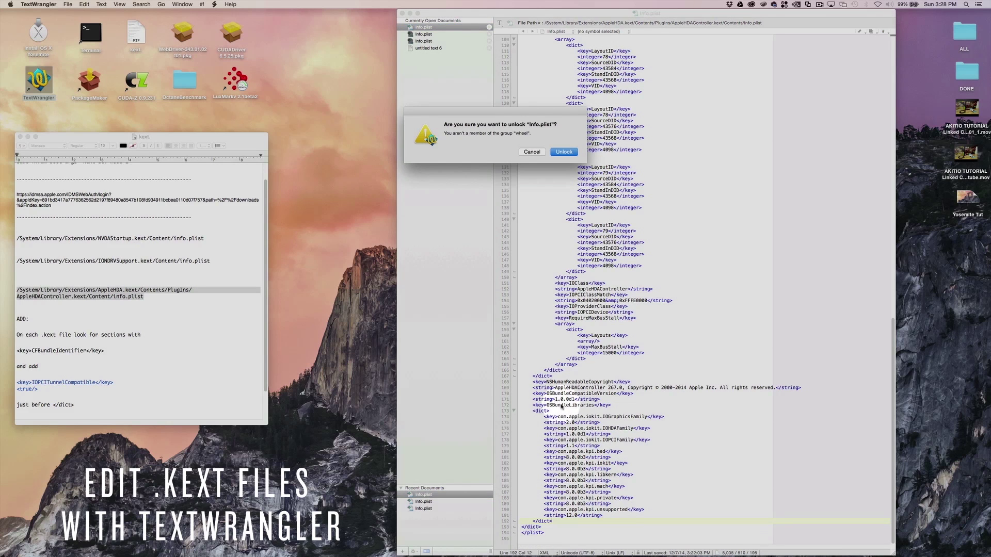
{"action": "left_click", "coordinate": [561, 150]}
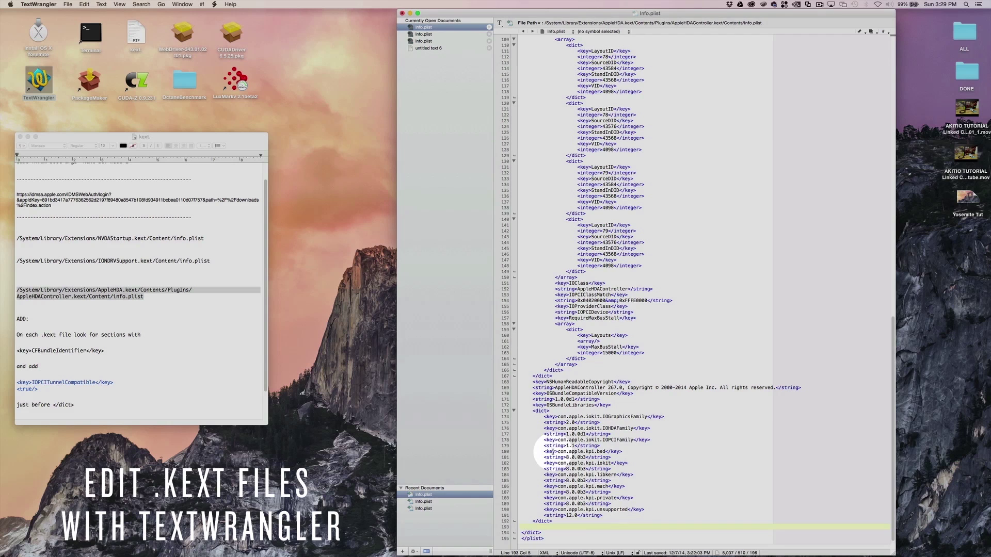
{"action": "type", "text": "<key>IOPCITunnelCompatible</key> <true/>"}
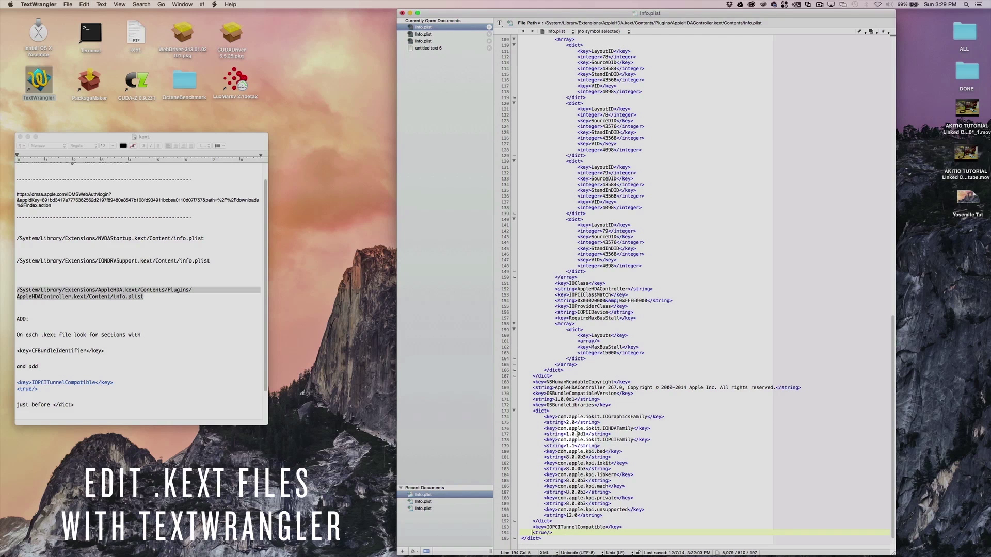
- Add the IOPCITunnelCompatible key and <true/> before the closing </dict> of the BuiltInHDA section under IOKitPersonalities
{"action": "scroll", "coordinate": [572, 441], "scroll_direction": "up", "scroll_amount": 10}
{"action": "scroll", "coordinate": [571, 439], "scroll_direction": "up", "scroll_amount": 15}
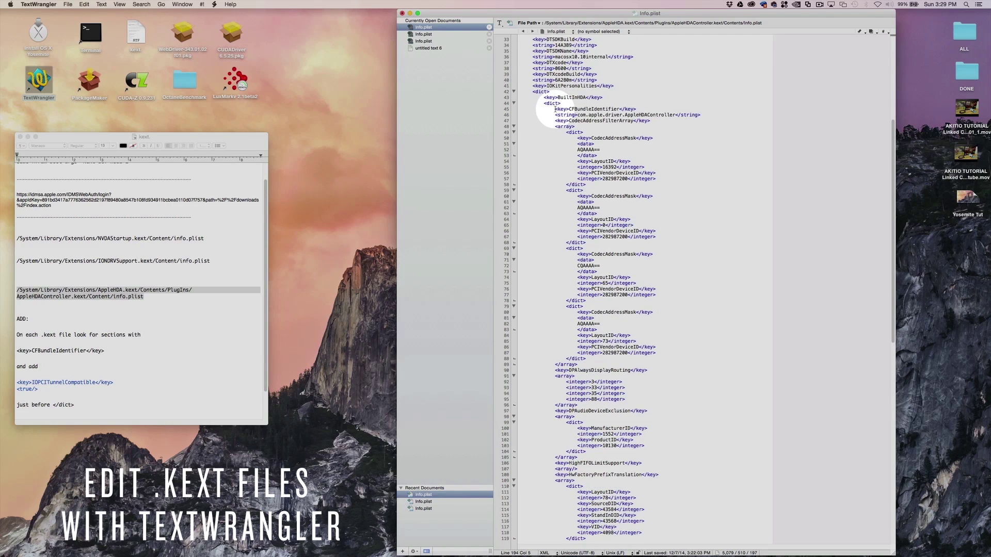
{"action": "left_click_drag", "start_coordinate": [555, 109], "coordinate": [621, 108]}
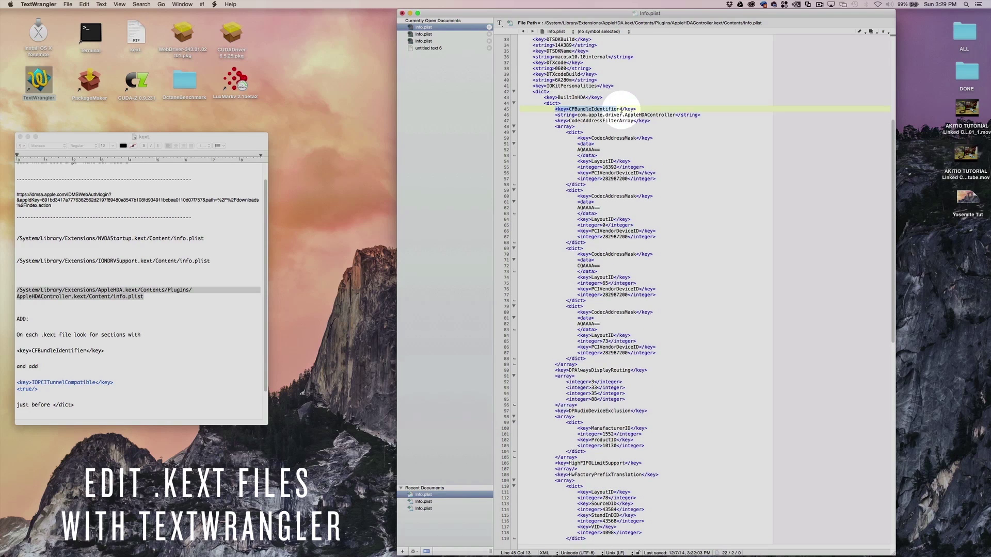
{"action": "left_click", "coordinate": [544, 103]}
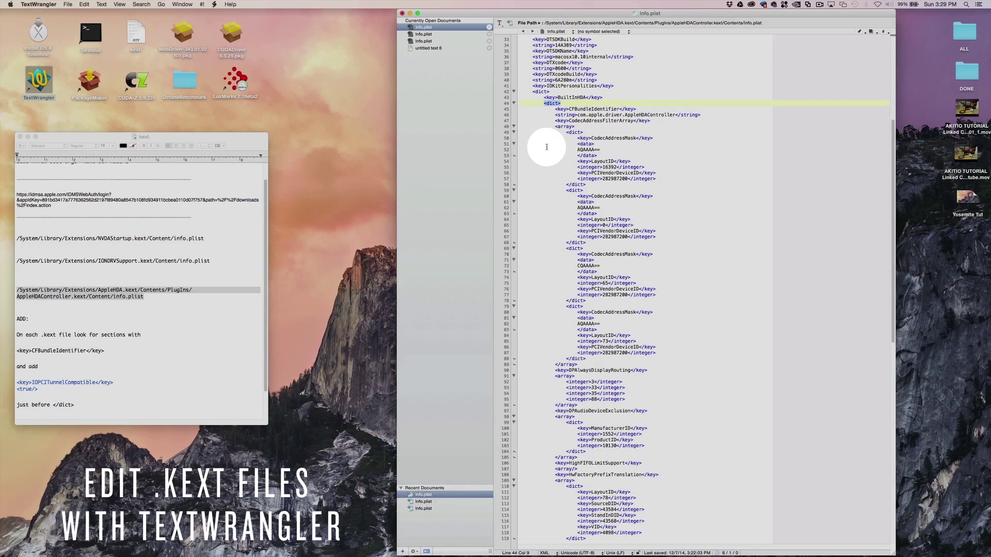
{"action": "scroll", "coordinate": [550, 154], "scroll_direction": "down", "scroll_amount": 4}
{"action": "scroll", "coordinate": [549, 161], "scroll_direction": "down", "scroll_amount": 15}
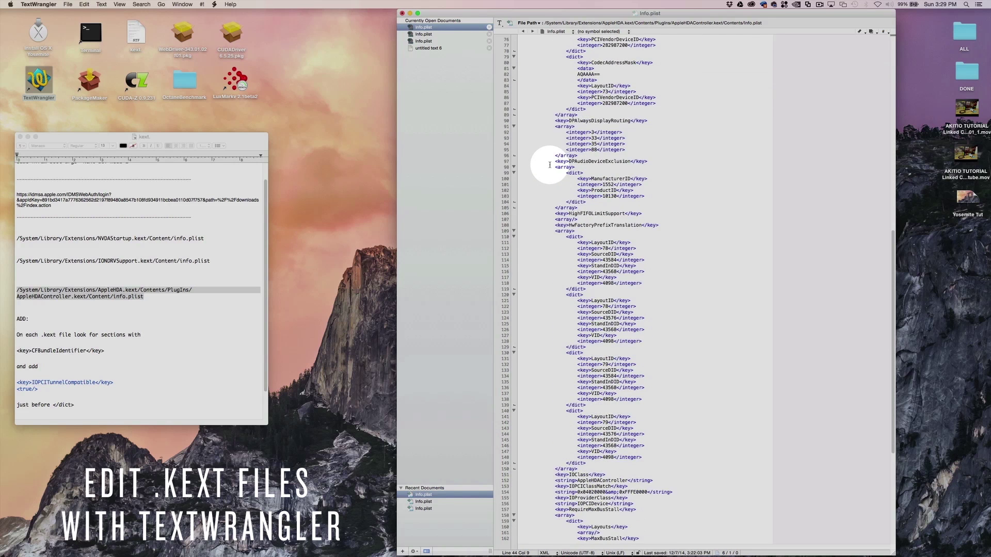
{"action": "scroll", "coordinate": [549, 165], "scroll_direction": "down", "scroll_amount": 1}
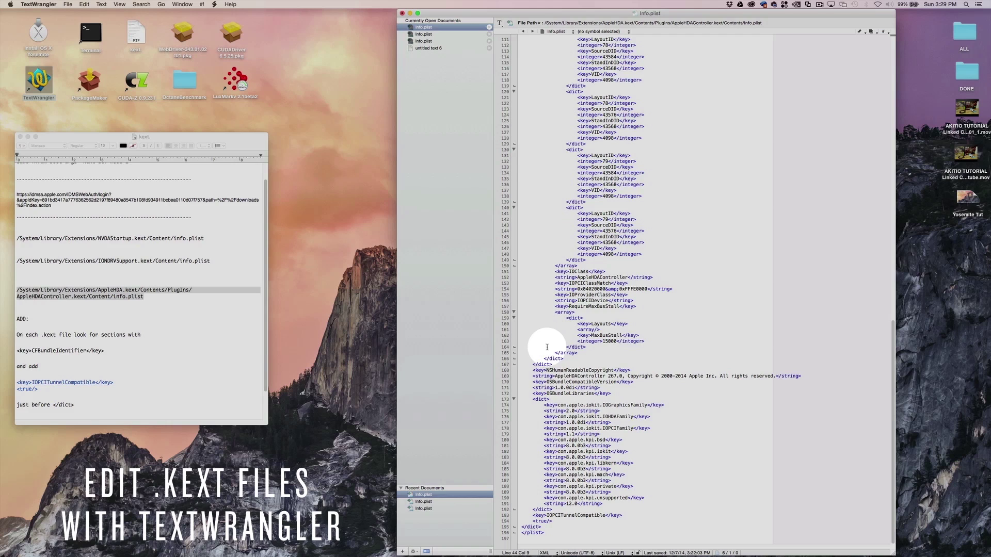
{"action": "left_click_drag", "start_coordinate": [543, 358], "coordinate": [580, 356]}
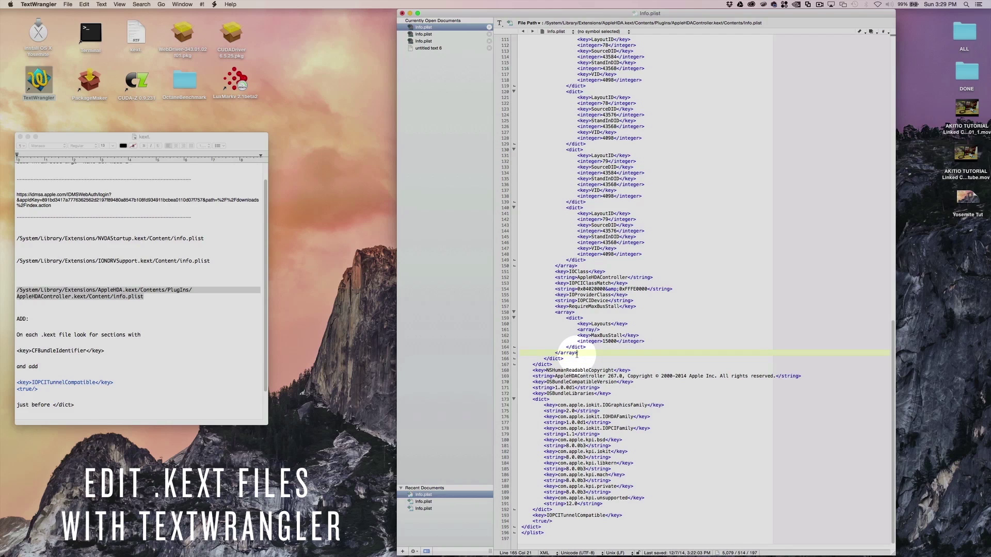
{"action": "key", "text": "Return"}
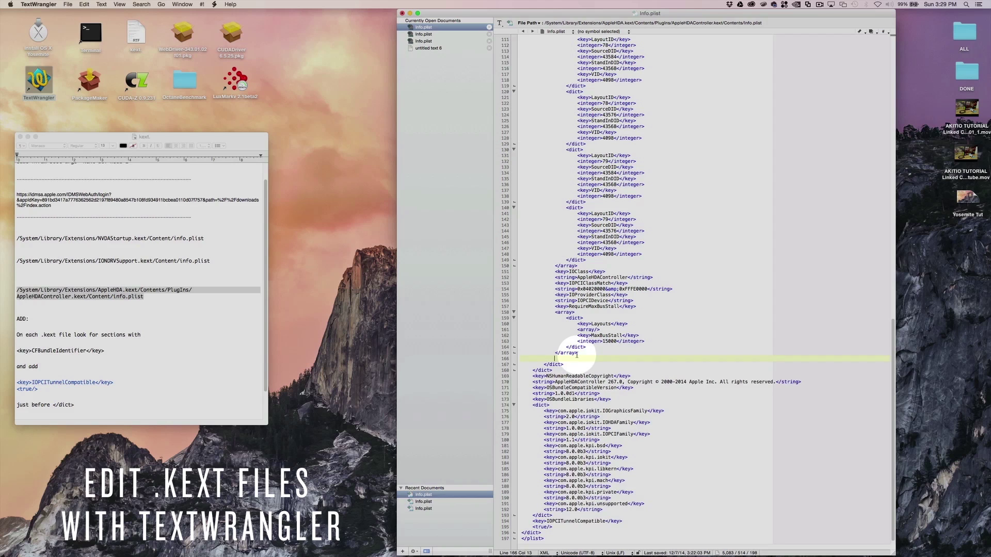
{"action": "type", "text": "<key>IOPCITunnelCompatible</key> <true/>"}
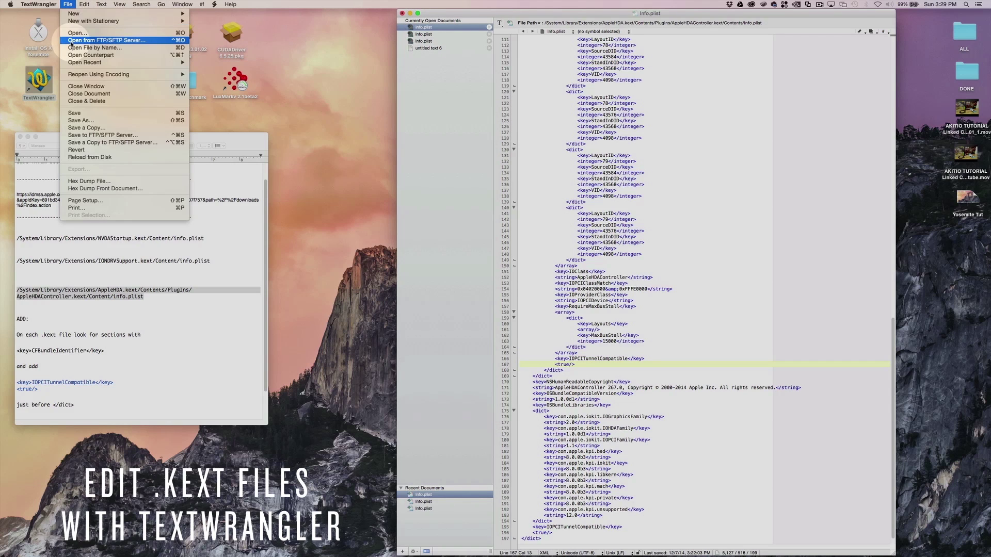
- Save the edited Info.plist files of AppleHDAController, IONDRVSupport and NVDAStartup, authorising the changes with the account password
{"action": "left_click", "coordinate": [74, 113]}
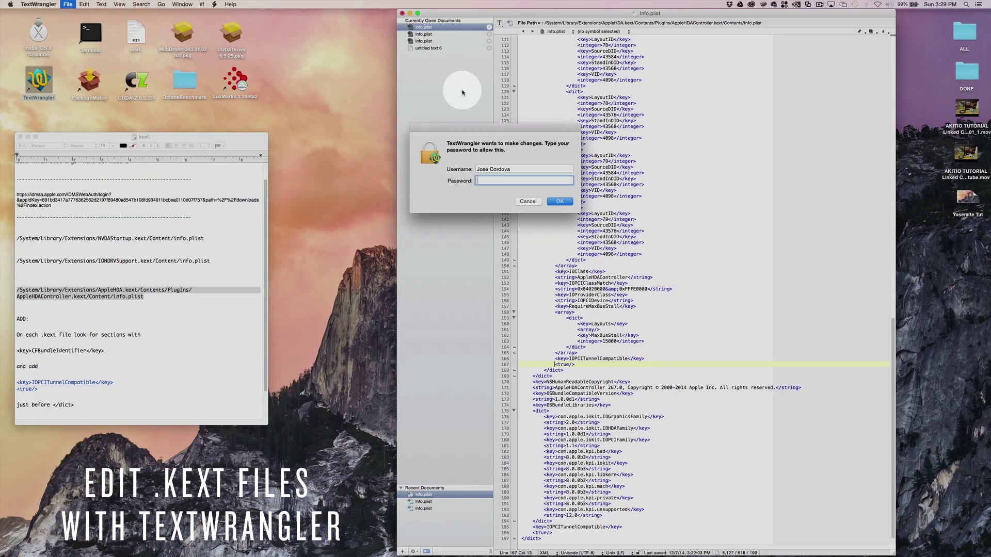
{"action": "key", "text": "Return"}
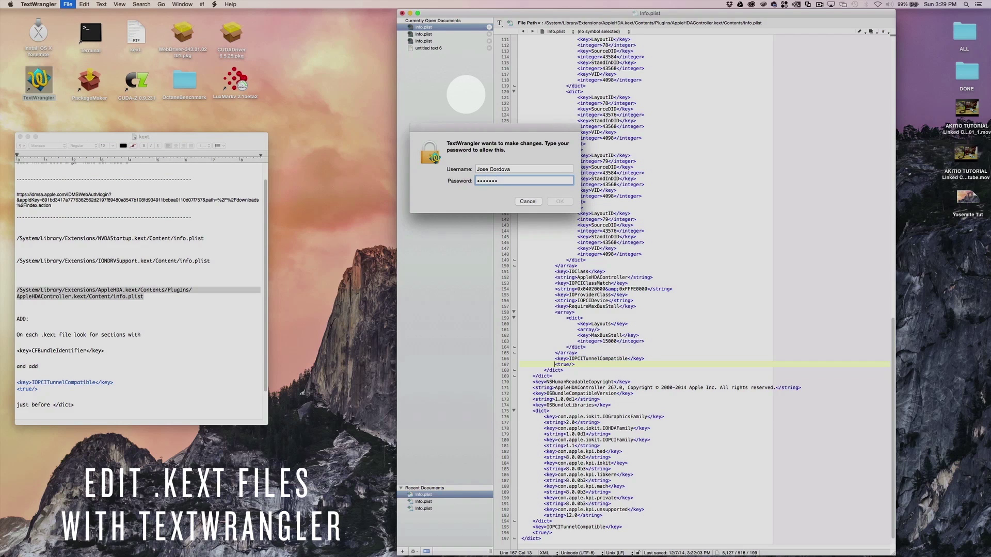
{"action": "left_click", "coordinate": [423, 34]}
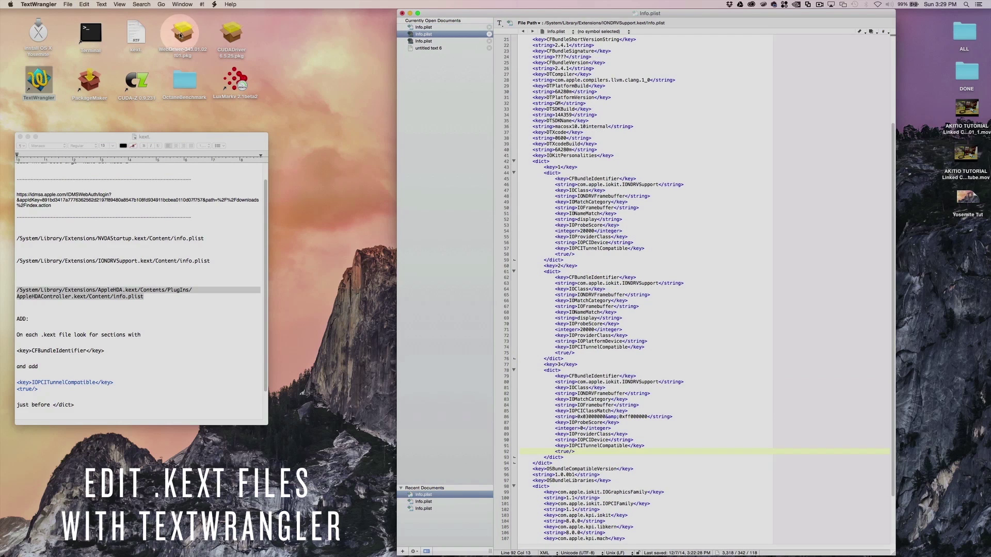
{"action": "left_click", "coordinate": [68, 4]}
{"action": "left_click", "coordinate": [73, 113]}
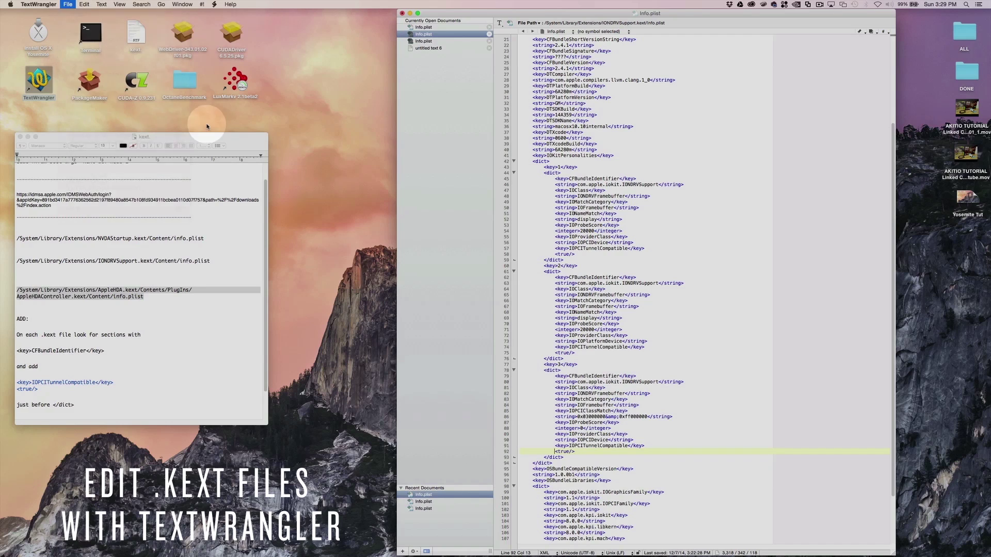
{"action": "left_click", "coordinate": [424, 41]}
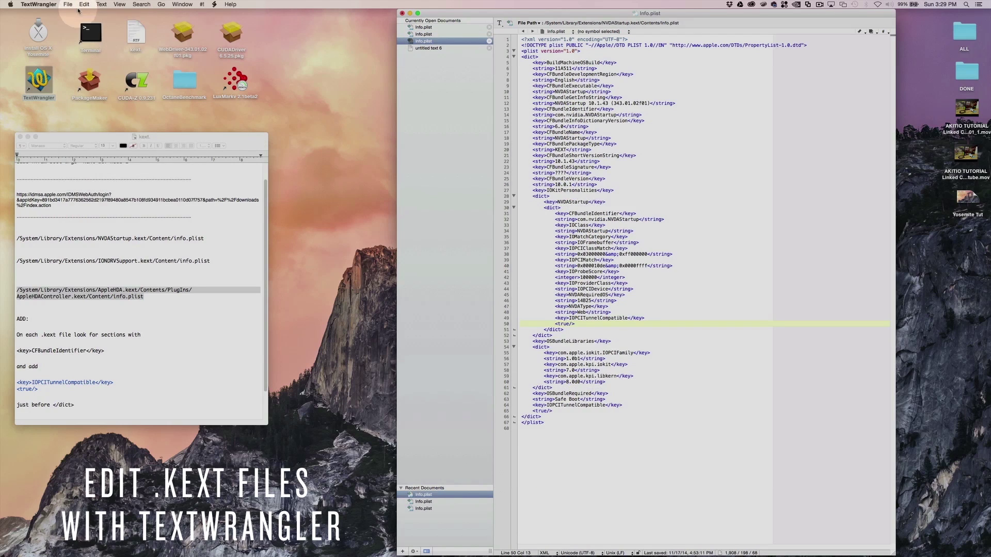
{"action": "left_click", "coordinate": [67, 4]}
{"action": "left_click", "coordinate": [73, 113]}
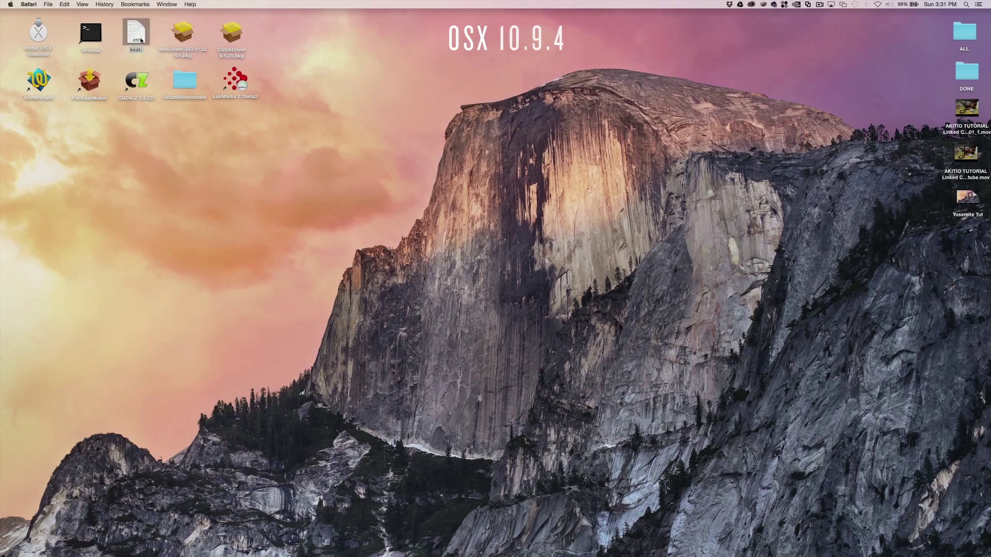
- Open the kext notes from the desktop and copy the cache command sudo kextcache -system-caches
{"action": "double_click", "coordinate": [135, 34]}
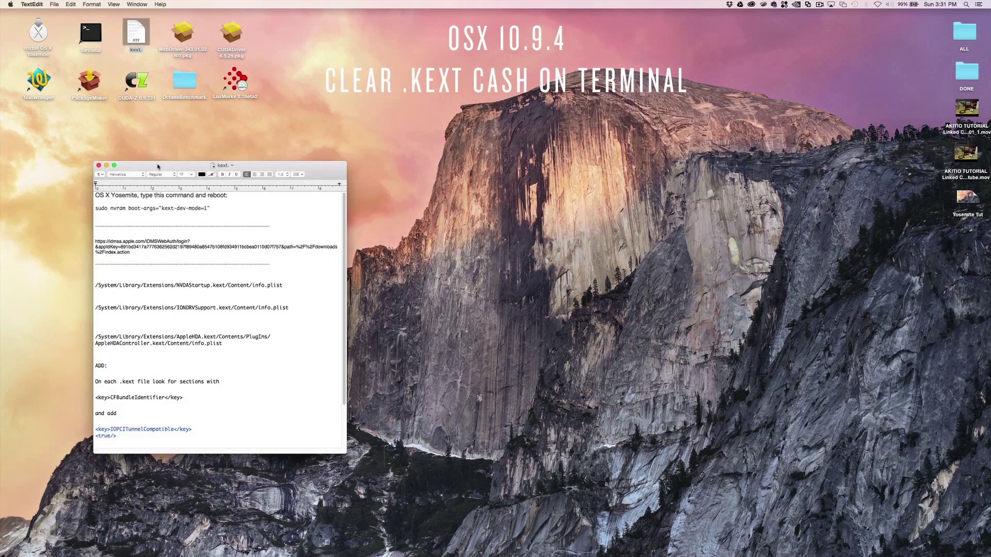
{"action": "left_click_drag", "start_coordinate": [159, 166], "coordinate": [88, 137]}
{"action": "scroll", "coordinate": [231, 345], "scroll_direction": "down", "scroll_amount": 2}
{"action": "scroll", "coordinate": [232, 345], "scroll_direction": "down", "scroll_amount": 1}
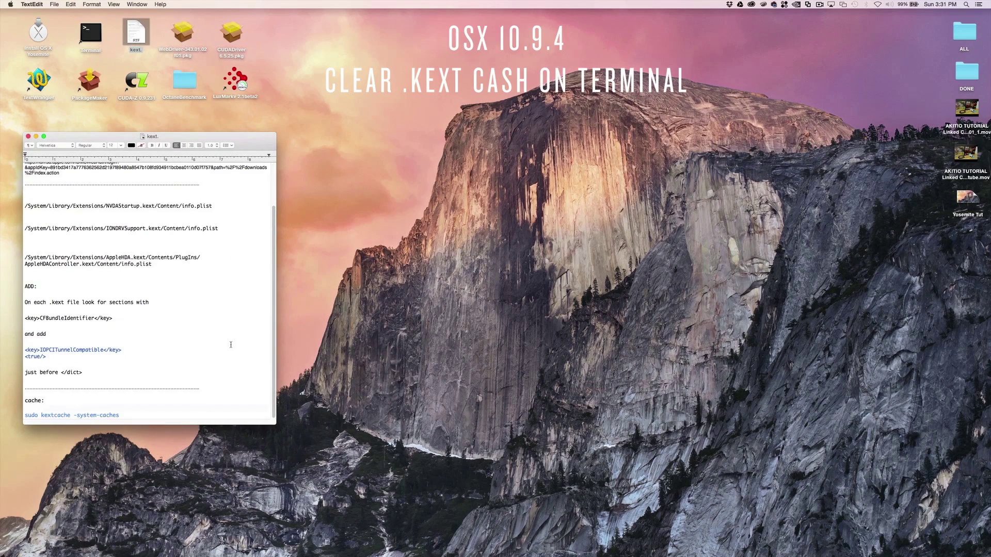
{"action": "left_click_drag", "start_coordinate": [25, 400], "coordinate": [119, 416]}
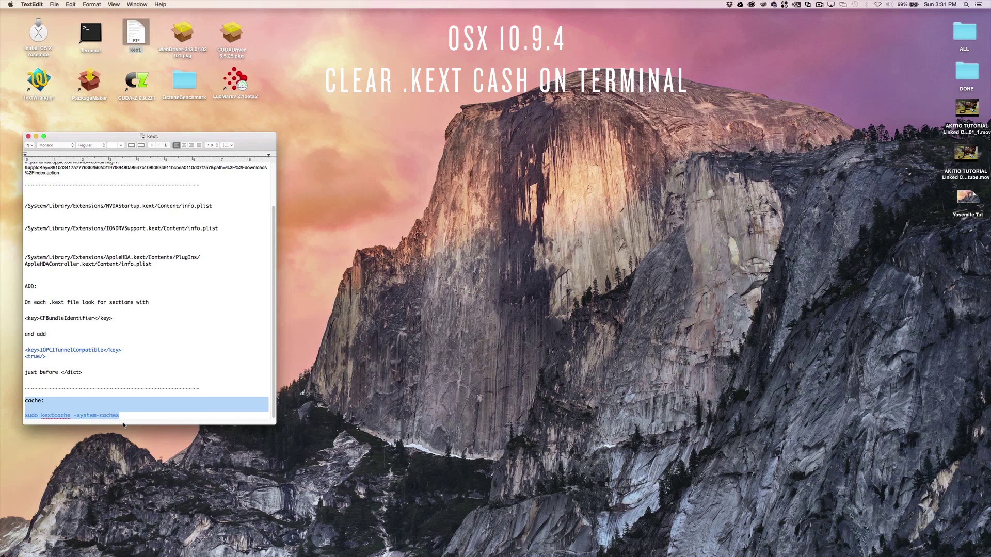
{"action": "left_click_drag", "start_coordinate": [124, 421], "coordinate": [32, 412]}
{"action": "right_click", "coordinate": [36, 413]}
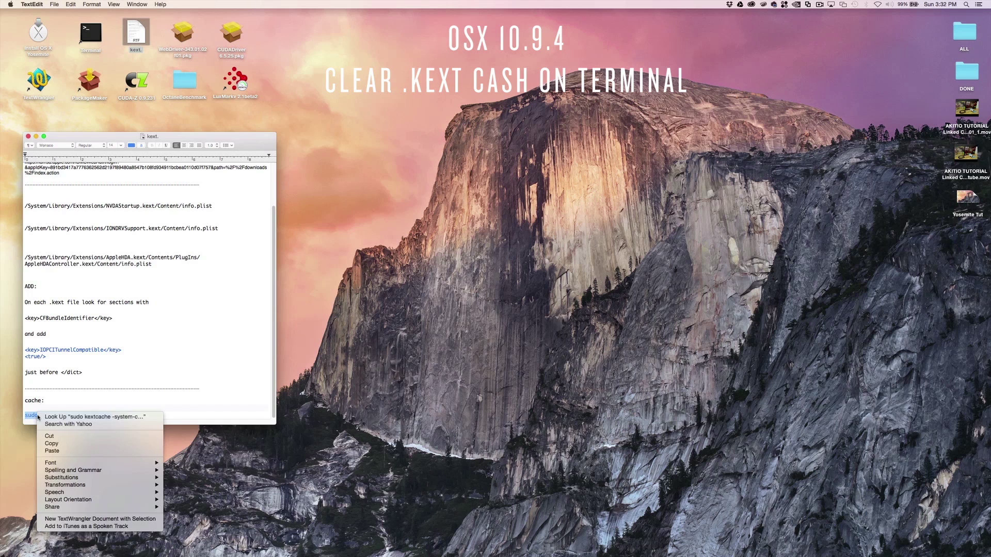
{"action": "left_click", "coordinate": [52, 444]}
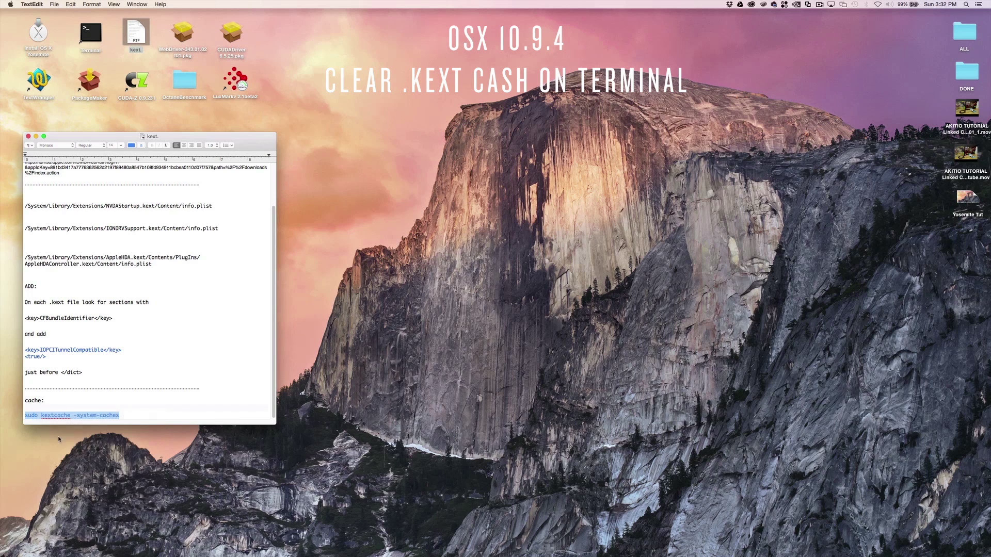
- Switch to Terminal, run sudo kextcache -system-caches with the account password, and close the Terminal window
{"action": "double_click", "coordinate": [94, 42]}
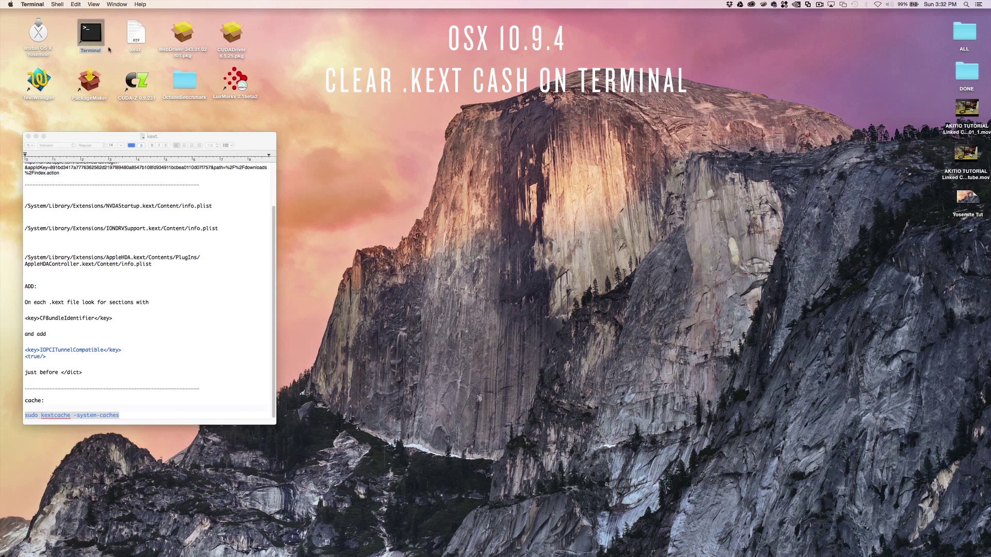
{"action": "right_click", "coordinate": [598, 184]}
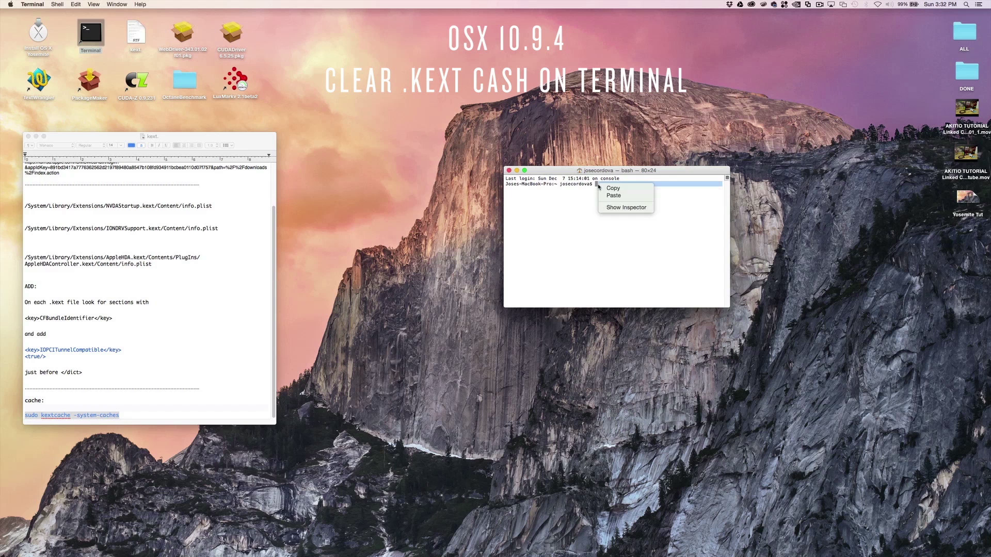
{"action": "left_click", "coordinate": [609, 193]}
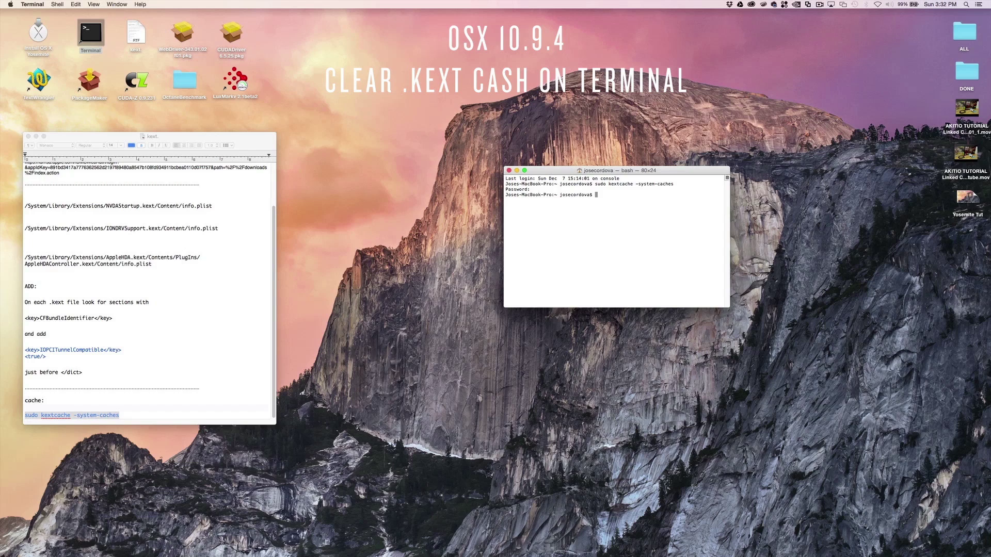
{"action": "left_click", "coordinate": [509, 171]}
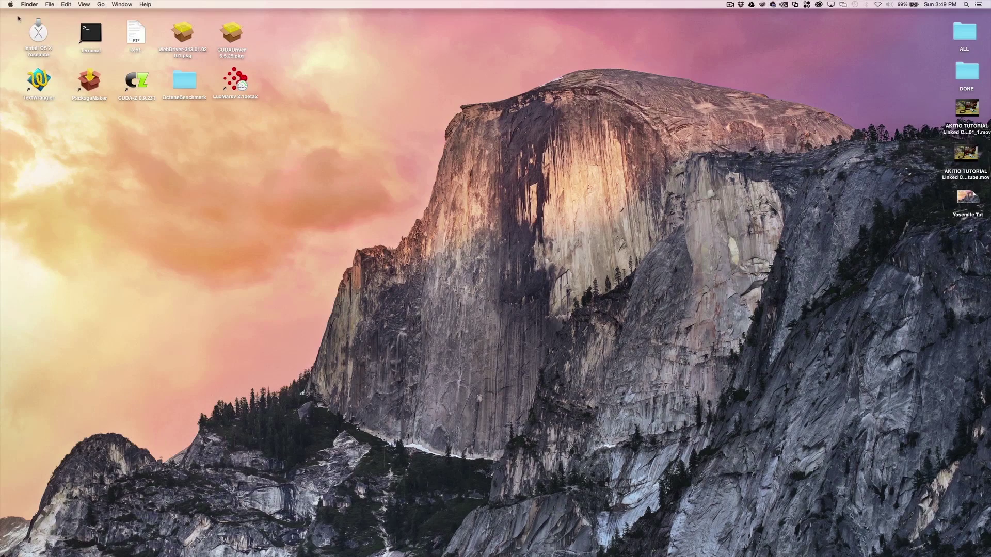
- Open the full System Report from About This Mac
{"action": "left_click", "coordinate": [10, 4]}
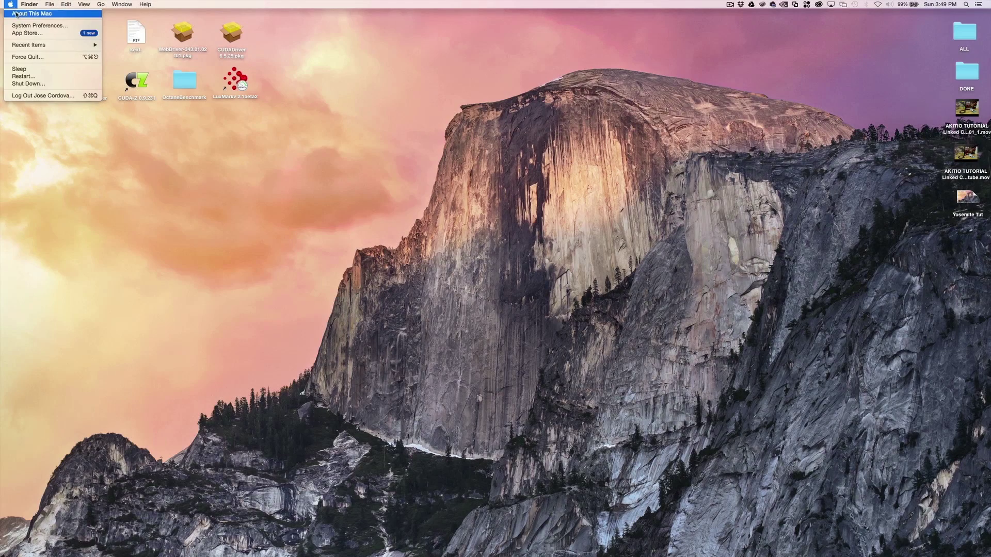
{"action": "left_click", "coordinate": [411, 269]}
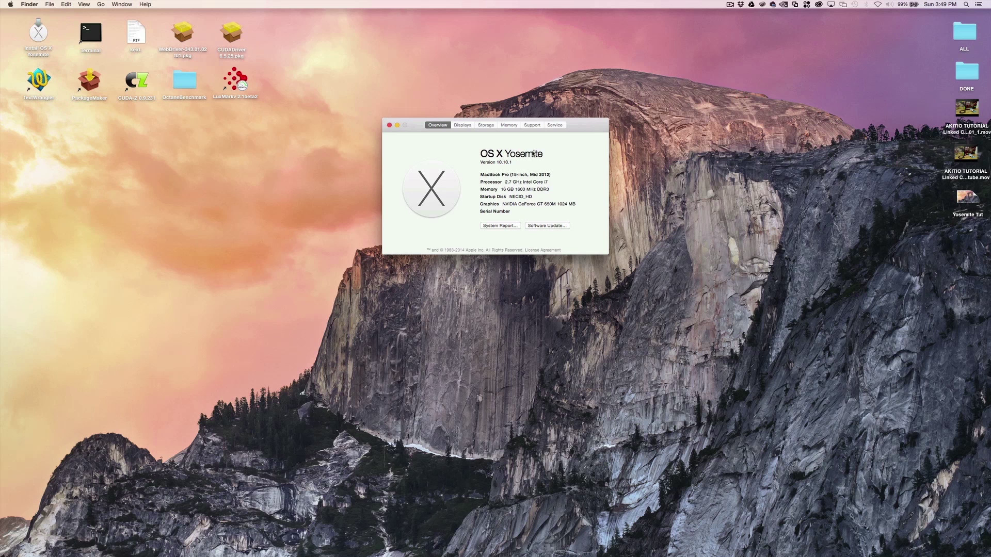
{"action": "left_click", "coordinate": [504, 229]}
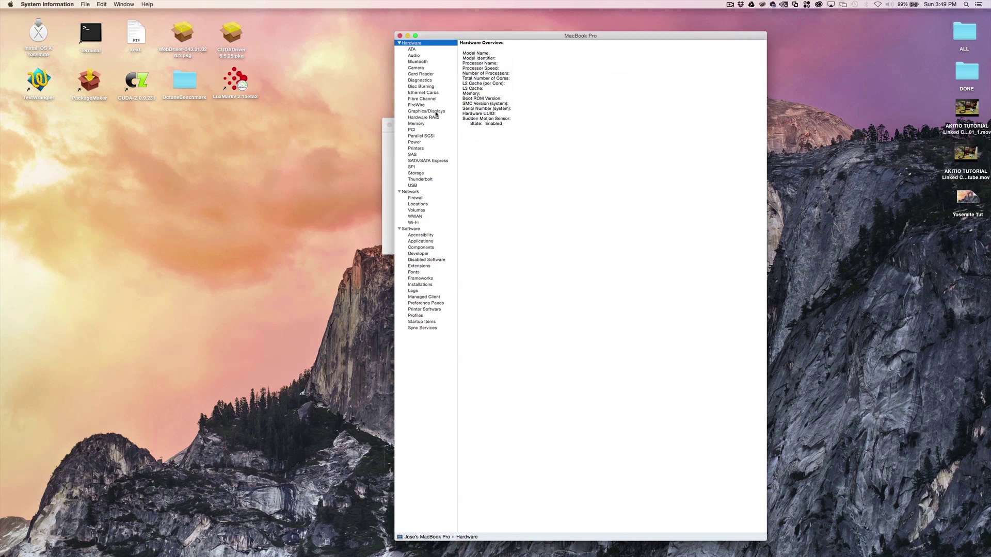
- Review the installed video cards under Graphics/Displays in the System Report, and close the report and About This Mac windows
{"action": "left_click", "coordinate": [436, 112]}
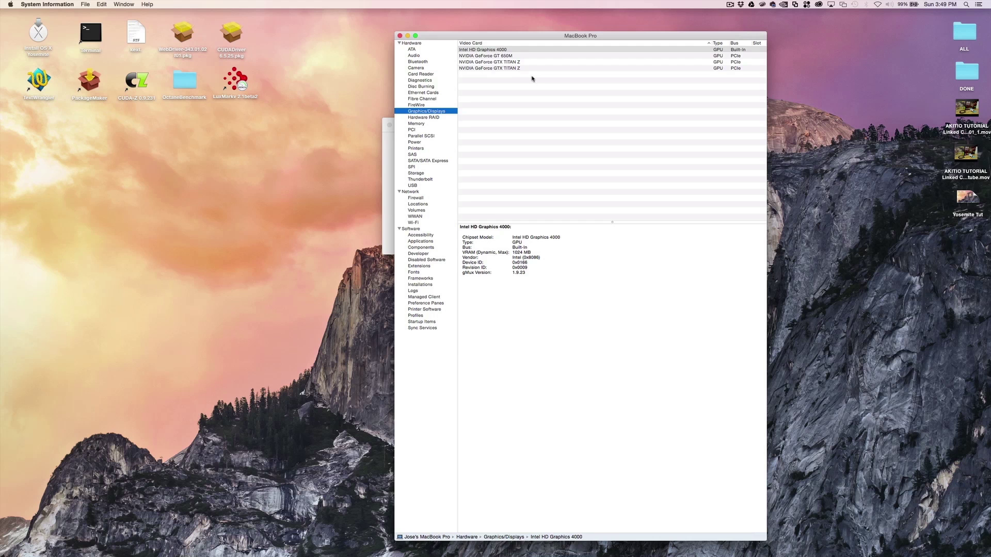
{"action": "left_click", "coordinate": [389, 125]}
{"action": "left_click", "coordinate": [399, 36]}
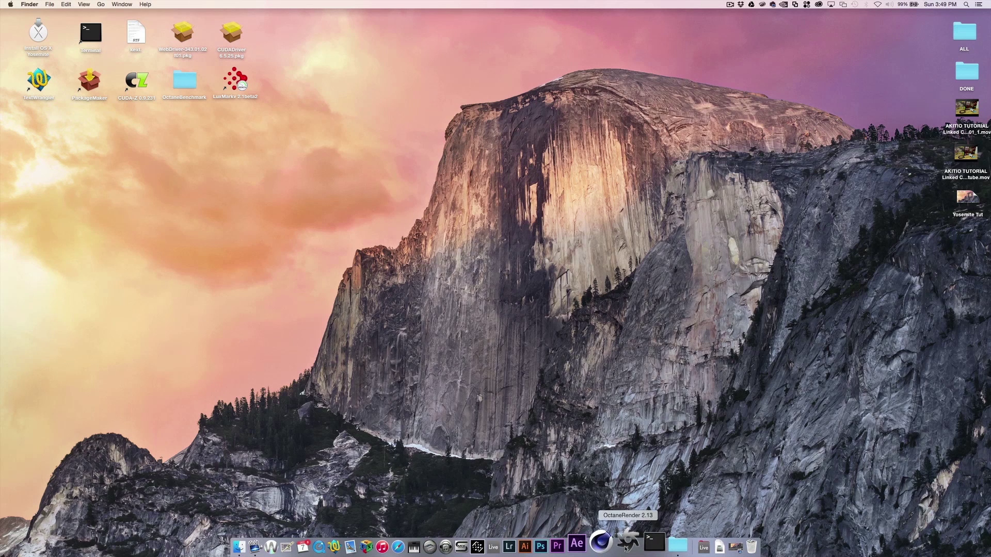
- Switch to OctaneRender 2.13 and open the octane_22_benchmark.ocs scene from the OctaneBenchmark folder
{"action": "left_click", "coordinate": [626, 541]}
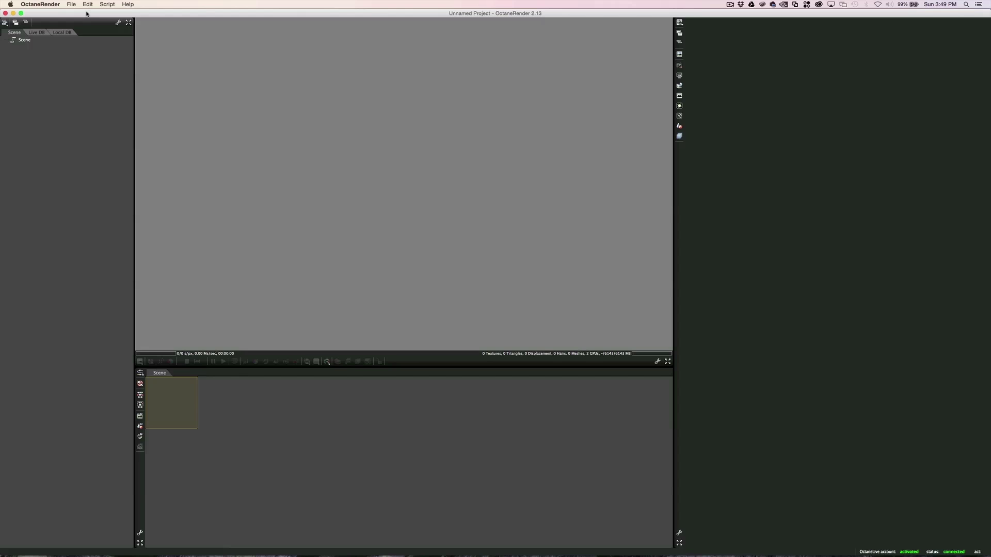
{"action": "left_click", "coordinate": [71, 5]}
{"action": "left_click", "coordinate": [83, 21]}
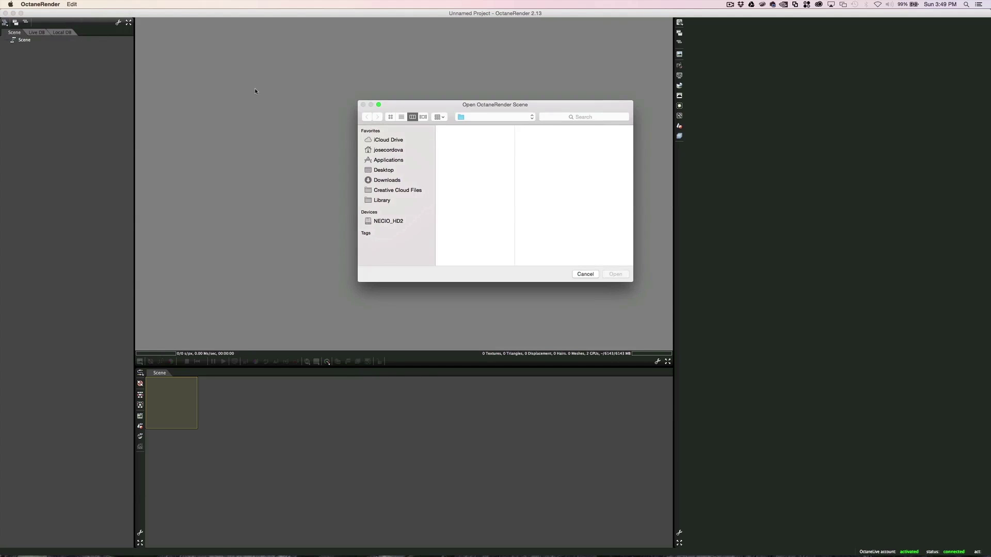
{"action": "left_click", "coordinate": [537, 145]}
{"action": "left_click", "coordinate": [616, 275]}
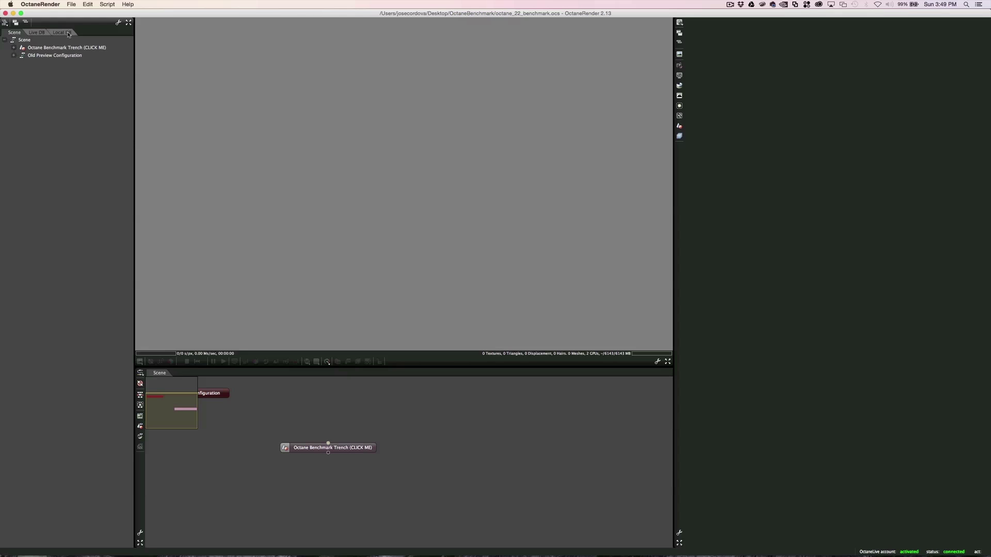
- Check the active CUDA devices in the OctaneRender preferences and close the preferences
{"action": "left_click", "coordinate": [46, 6]}
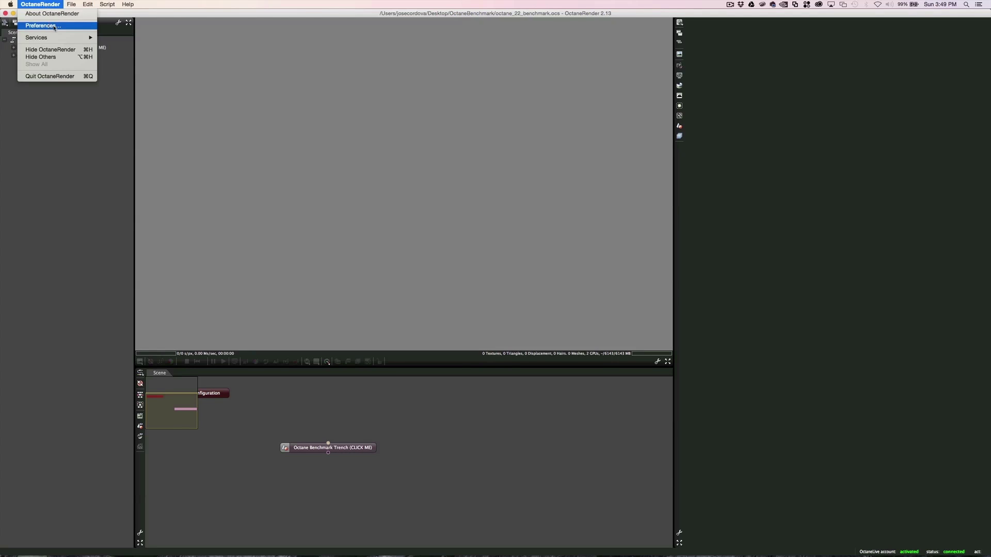
{"action": "left_click", "coordinate": [55, 26]}
{"action": "left_click", "coordinate": [485, 161]}
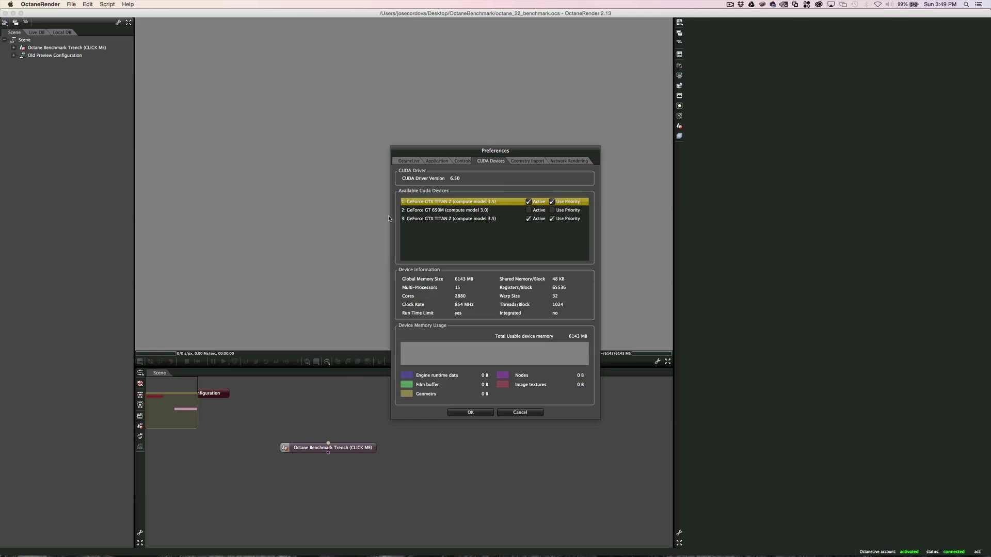
{"action": "left_click", "coordinate": [480, 413]}
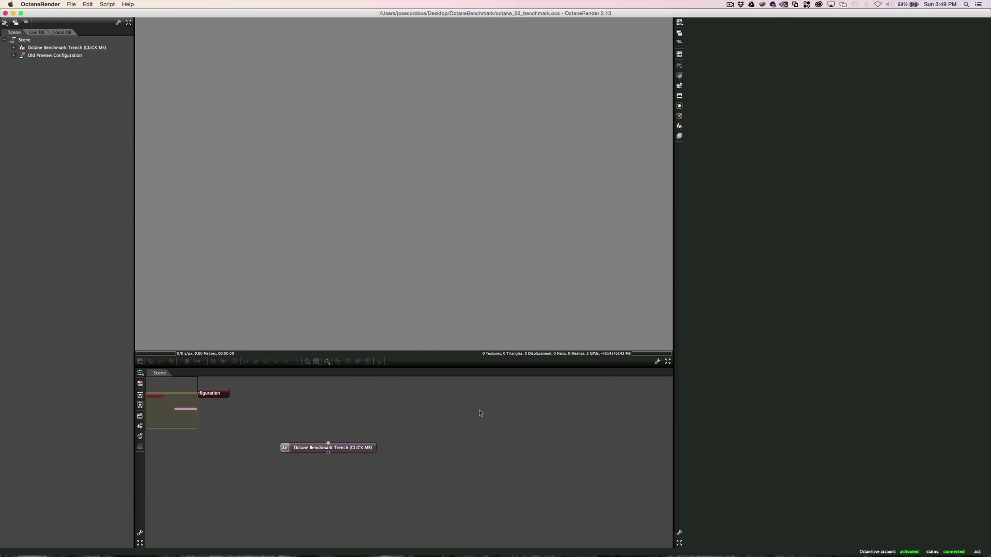
- Render the Octane Benchmark Trench node as a GPU test and close OctaneRender
{"action": "left_click", "coordinate": [350, 451]}
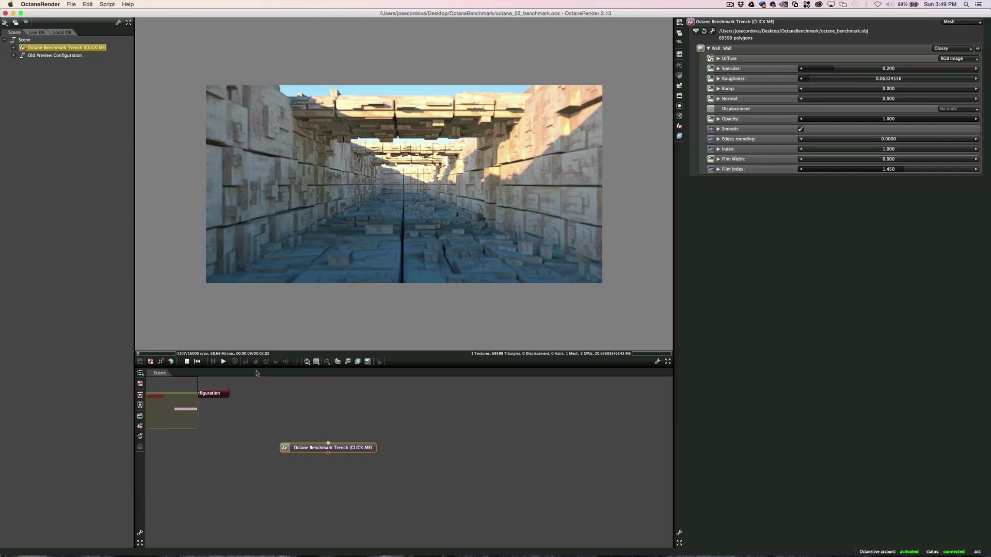
{"action": "left_click", "coordinate": [5, 12]}
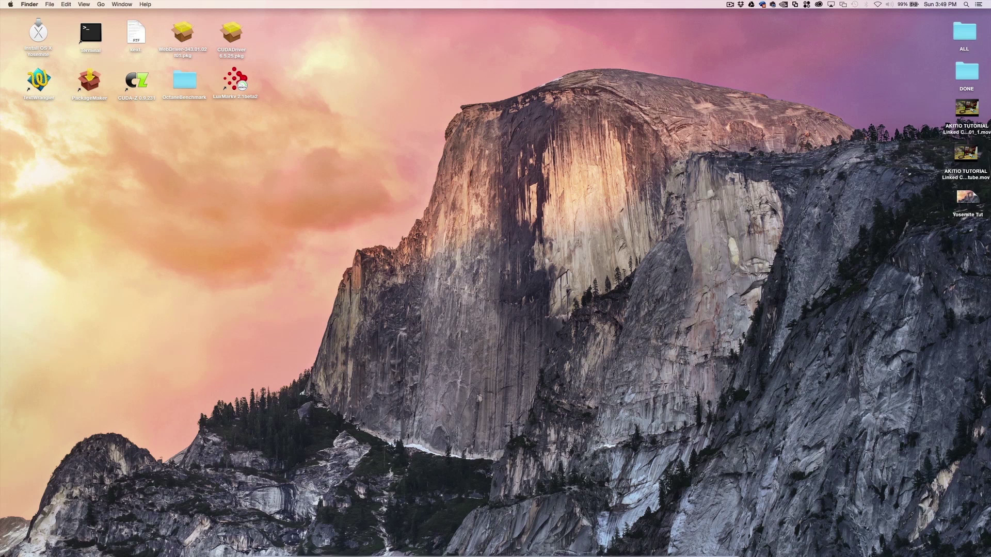
- Switch to CINEMA 4D and open the recent project OCTANETEst3.c4d
{"action": "left_click", "coordinate": [609, 541]}
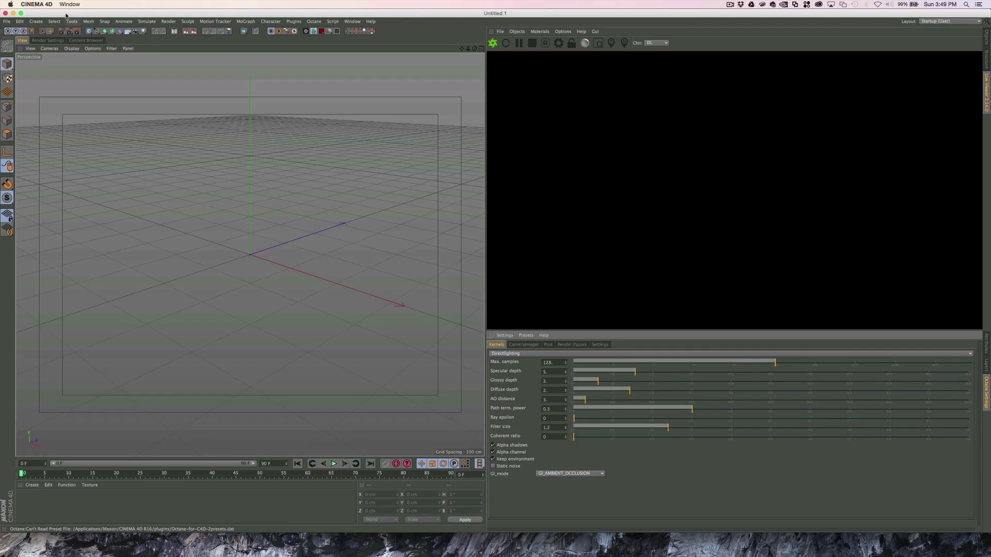
{"action": "left_click", "coordinate": [7, 21]}
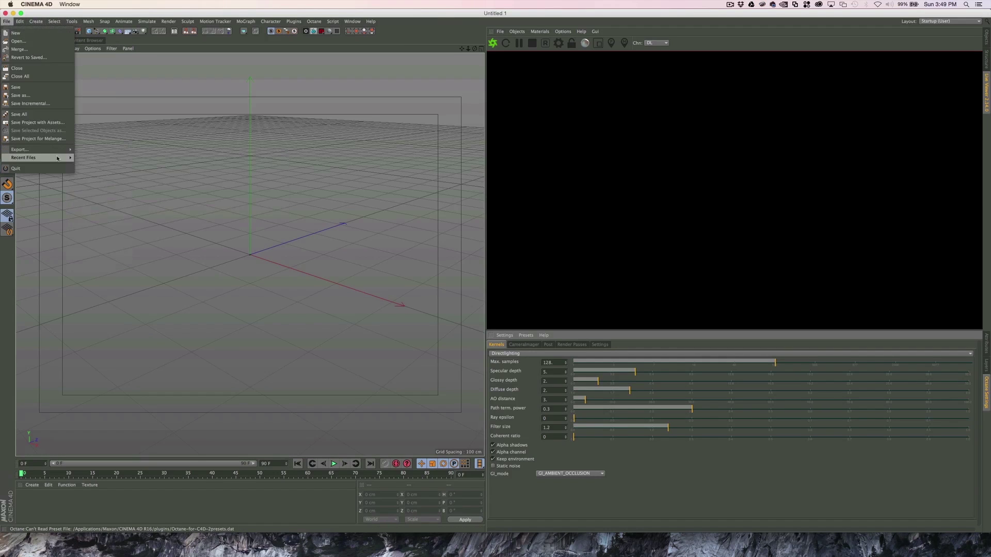
{"action": "left_click", "coordinate": [87, 160]}
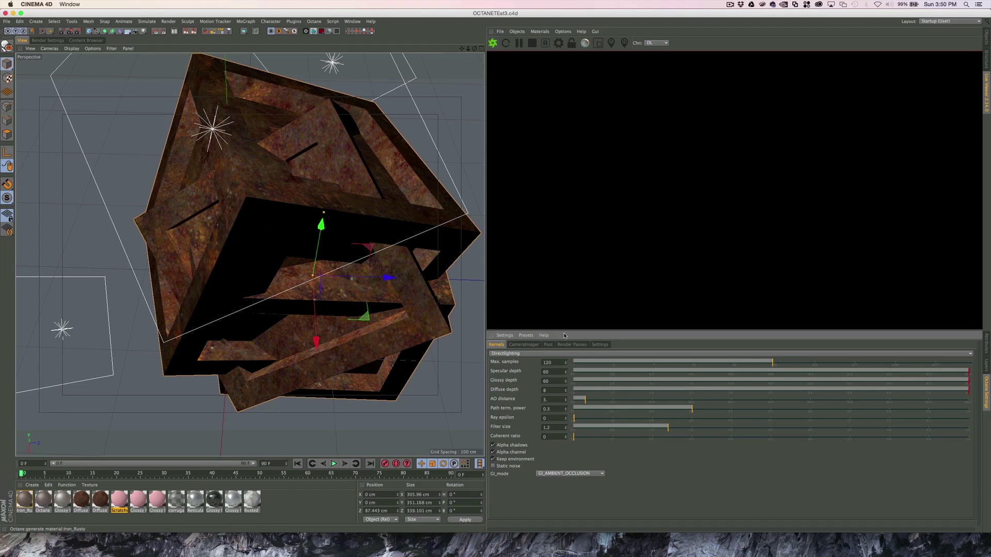
- Set the Octane device render priority to PRIORITY_HIGH and start the Live Viewer render
{"action": "left_click", "coordinate": [600, 345]}
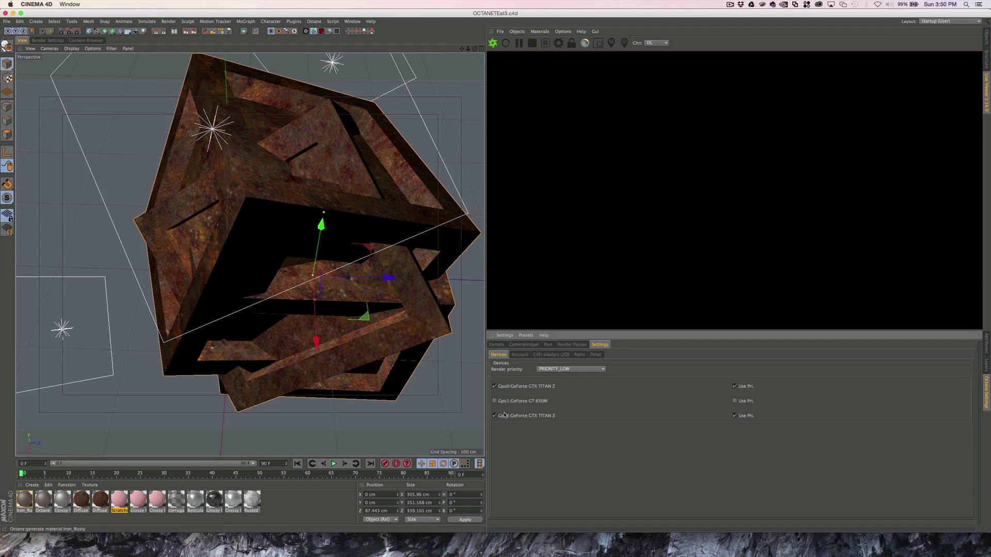
{"action": "left_click", "coordinate": [565, 369]}
{"action": "left_click", "coordinate": [571, 387]}
{"action": "left_click", "coordinate": [492, 43]}
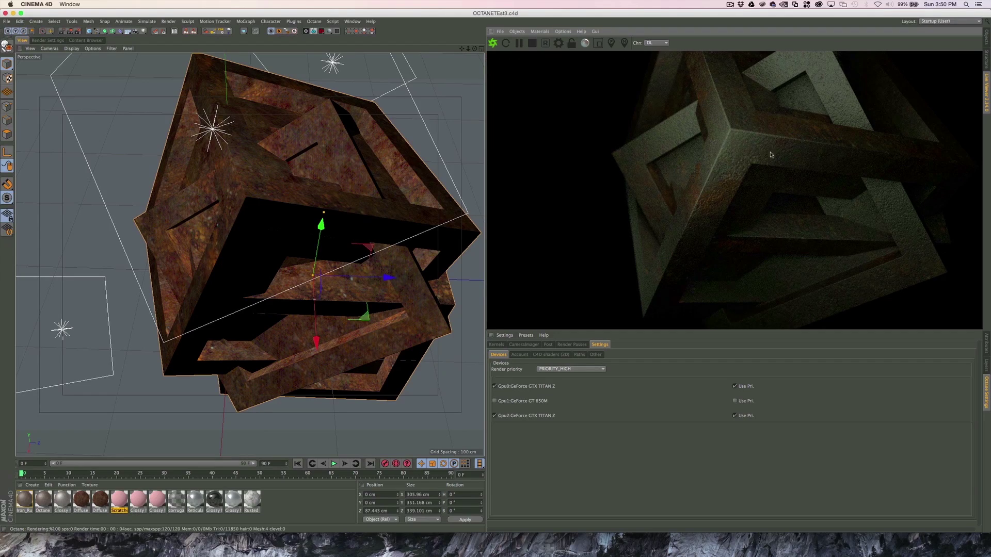
- Turn on focus picking in the Live Viewer and focus on different parts of the rusty cube from several viewing angles
{"action": "left_click_drag", "start_coordinate": [753, 149], "coordinate": [695, 168]}
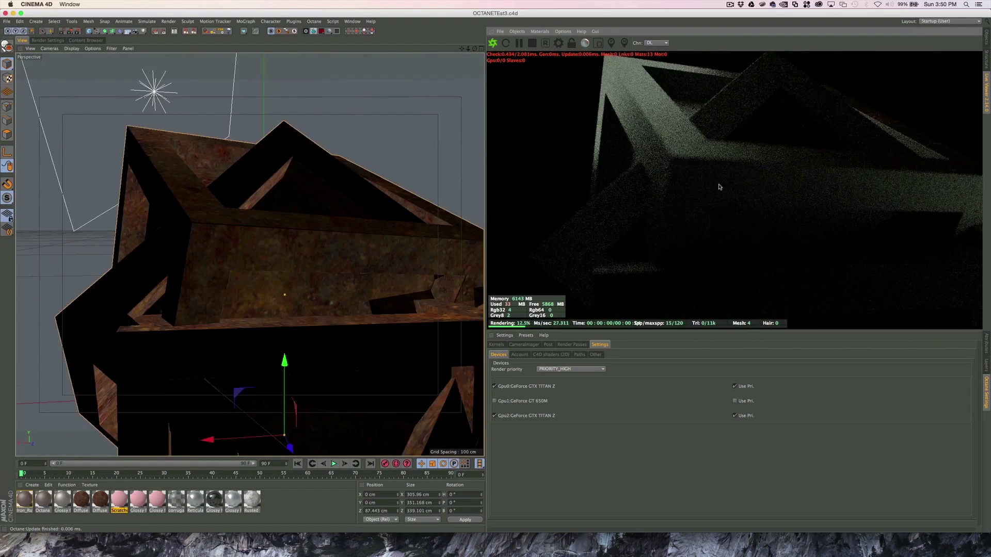
{"action": "left_click", "coordinate": [611, 43]}
{"action": "left_click", "coordinate": [692, 170]}
{"action": "mouse_move", "coordinate": [760, 186]}
{"action": "left_mouse_down"}
{"action": "mouse_move", "coordinate": [642, 186]}
{"action": "mouse_move", "coordinate": [751, 203]}
{"action": "mouse_move", "coordinate": [706, 187]}
{"action": "mouse_move", "coordinate": [707, 164]}
{"action": "mouse_move", "coordinate": [736, 139]}
{"action": "mouse_move", "coordinate": [754, 181]}
{"action": "left_mouse_up"}
{"action": "left_click", "coordinate": [873, 153]}
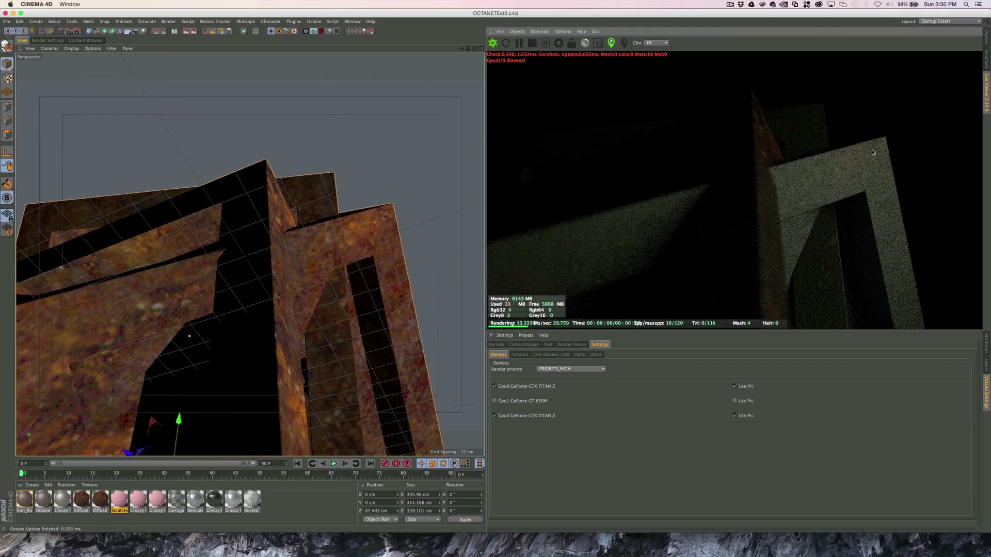
{"action": "left_click_drag", "start_coordinate": [837, 209], "coordinate": [742, 218]}
{"action": "left_click", "coordinate": [676, 239]}
{"action": "left_click_drag", "start_coordinate": [714, 265], "coordinate": [655, 216]}
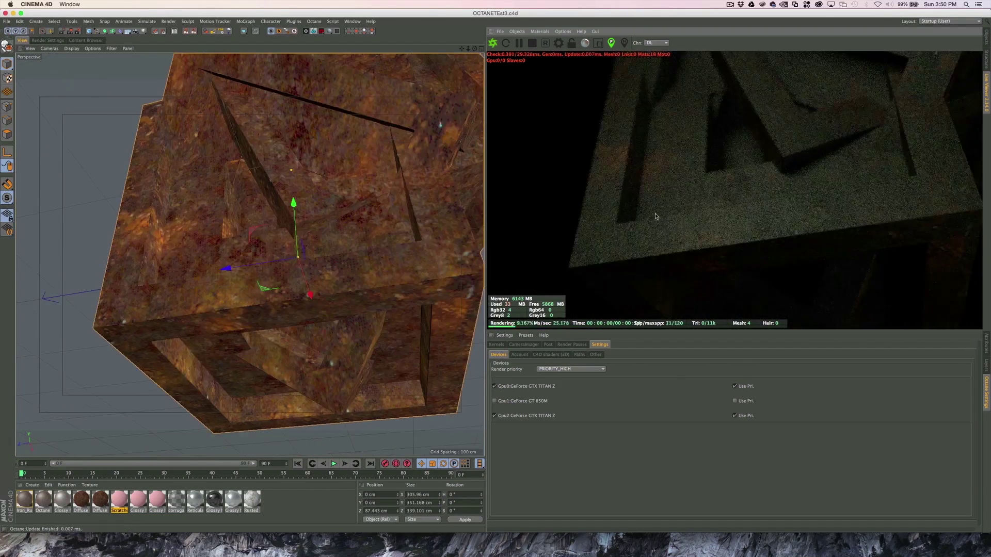
{"action": "left_click", "coordinate": [650, 214]}
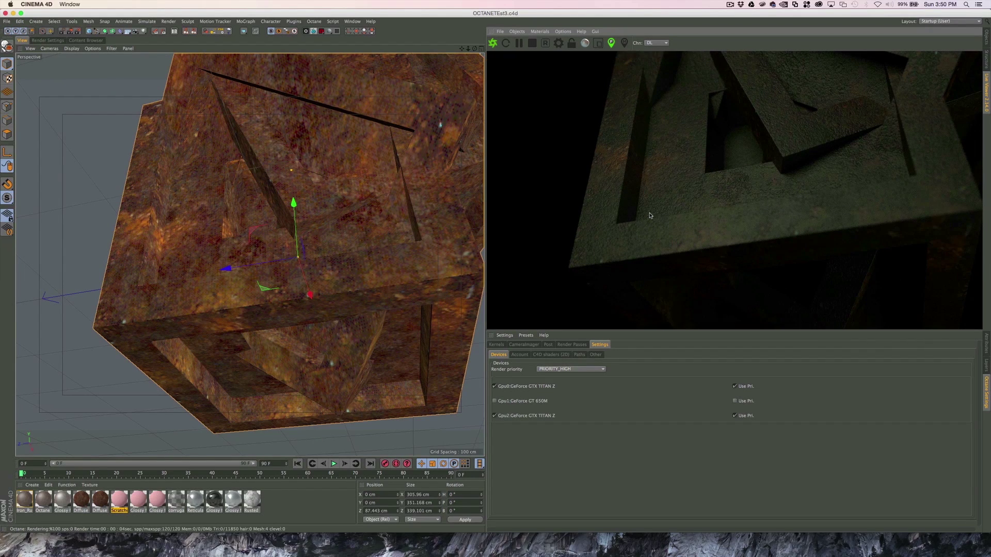
- Change the Octane kernel to Pathtracing and set its max samples to 3000
{"action": "left_click", "coordinate": [497, 345]}
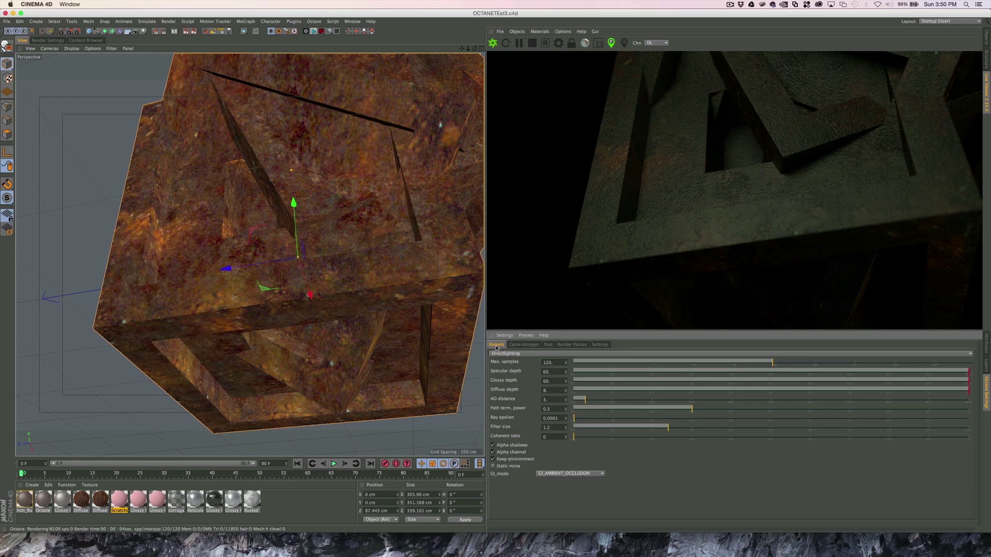
{"action": "left_click", "coordinate": [499, 354]}
{"action": "left_click", "coordinate": [558, 363]}
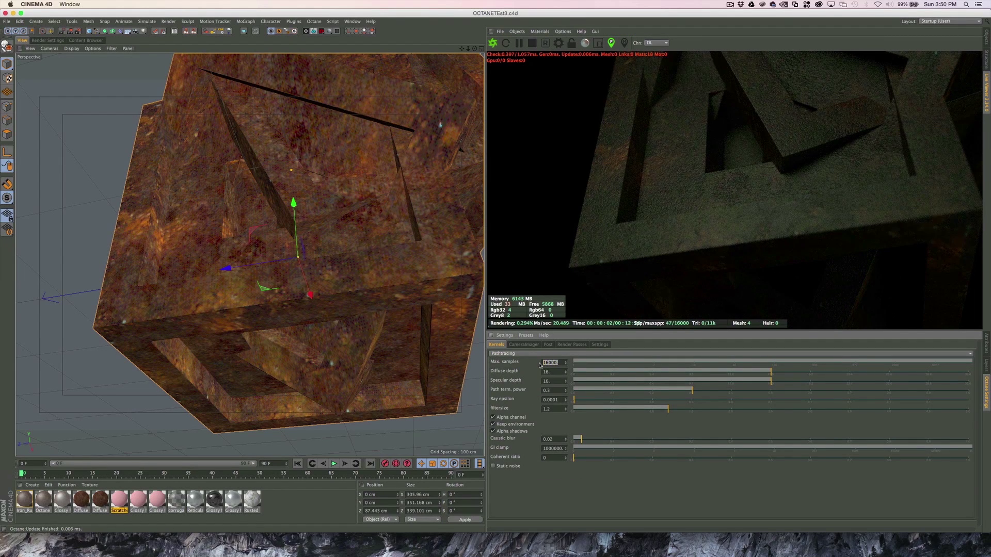
{"action": "key", "text": "Return"}
- View the path-traced cube from a new angle and pick the focus at its front corner
{"action": "left_click_drag", "start_coordinate": [712, 194], "coordinate": [687, 205]}
{"action": "left_click_drag", "start_coordinate": [758, 217], "coordinate": [694, 197]}
{"action": "left_click", "coordinate": [762, 168]}
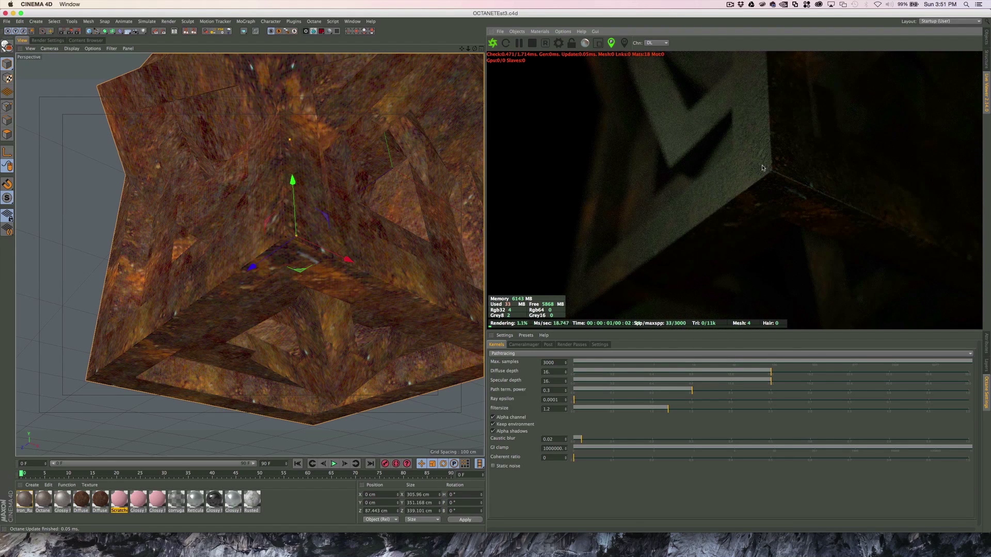